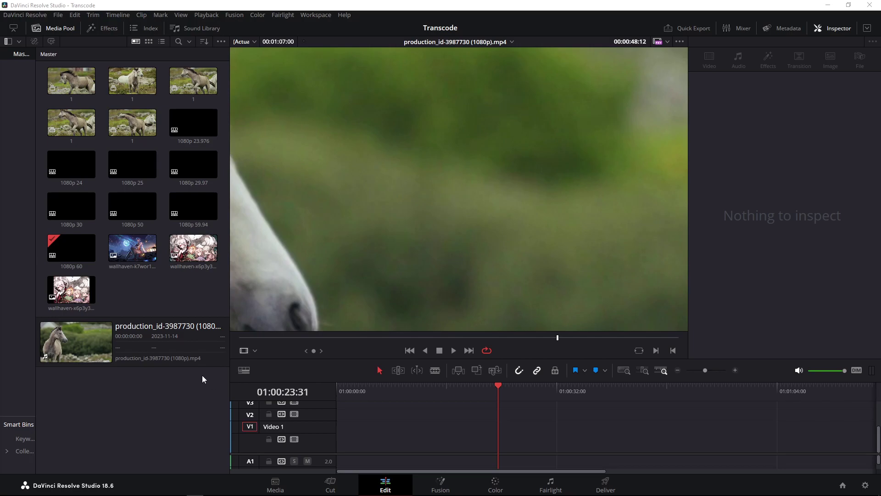
Confirm in Metadata that the production_id horse clip is 24 fps, then open the 1080p 60 timeline
left_click(105, 348)
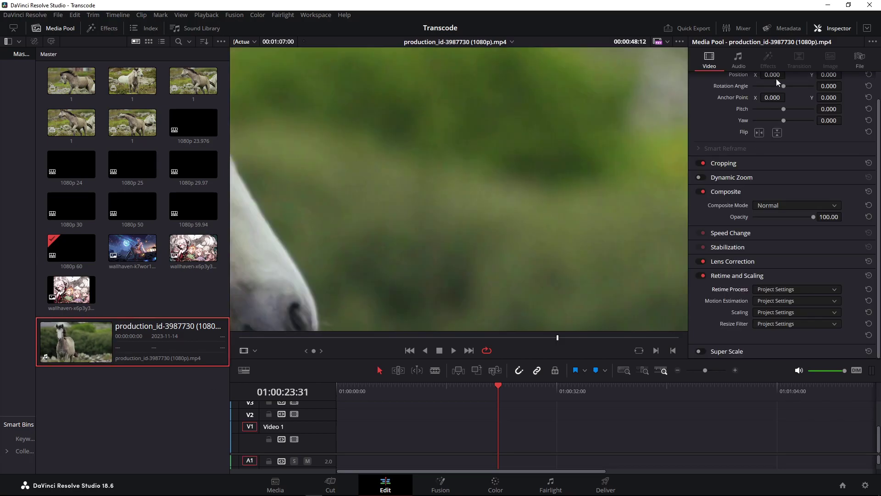
left_click(788, 29)
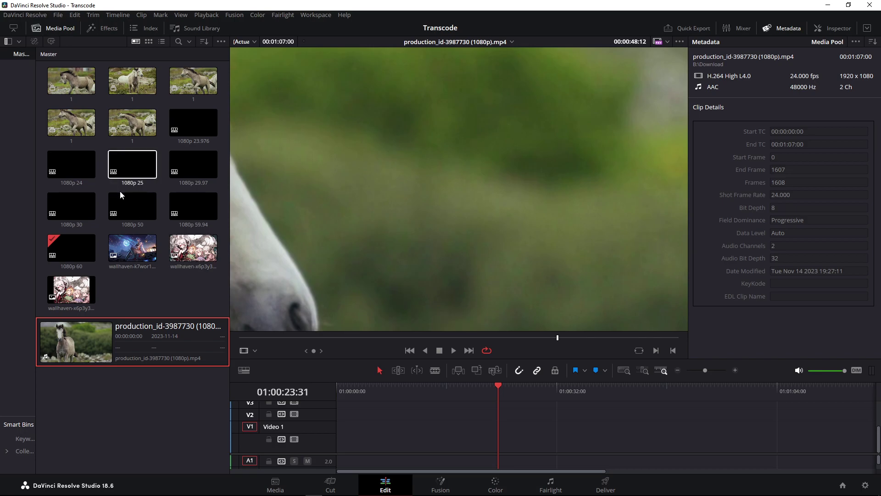
left_click(65, 255)
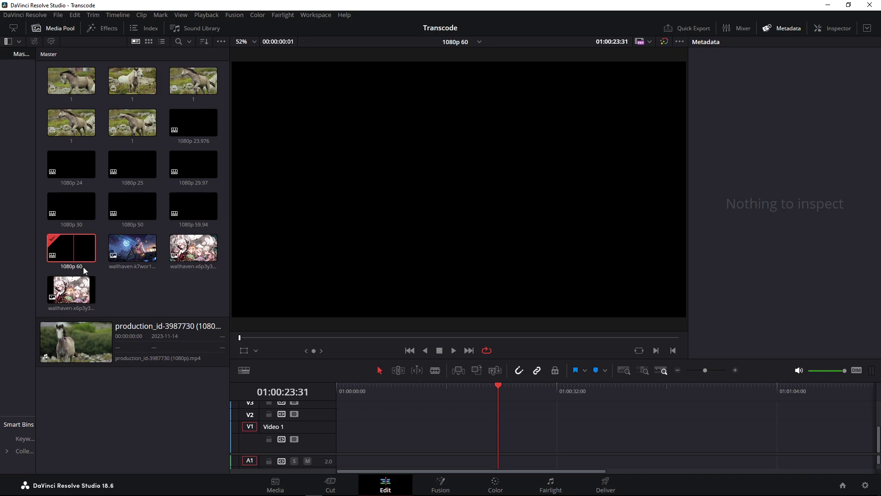
Drop the production_id horse clip onto the 1080p 60 timeline and delete its A1 audio
left_click_drag(94, 330, 407, 445)
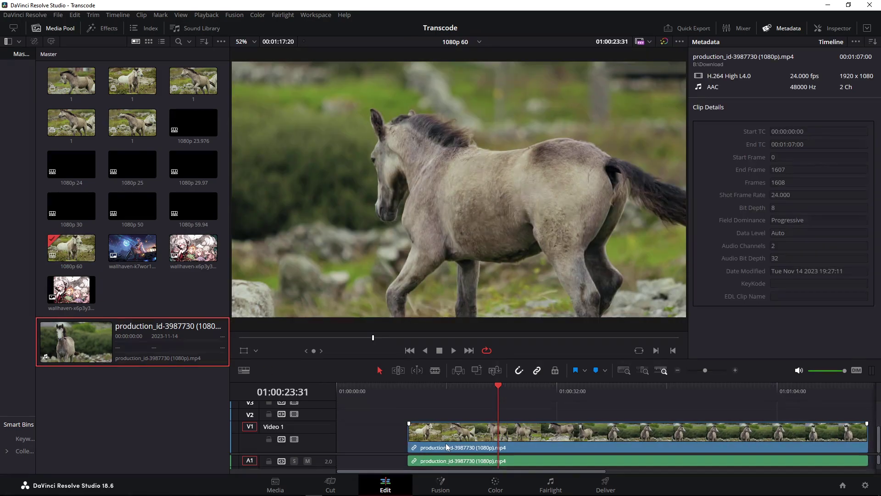
right_click(471, 436)
left_click(458, 398)
left_click(458, 397)
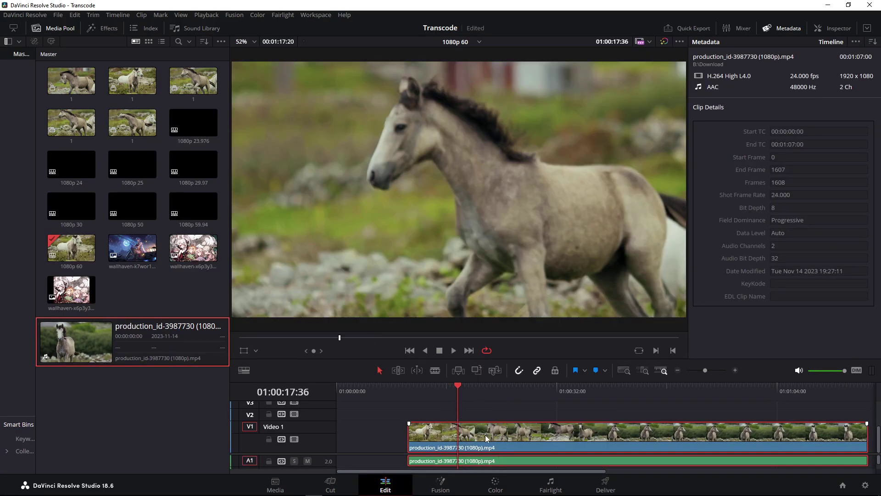
left_click(385, 442)
left_click(435, 462, "alt")
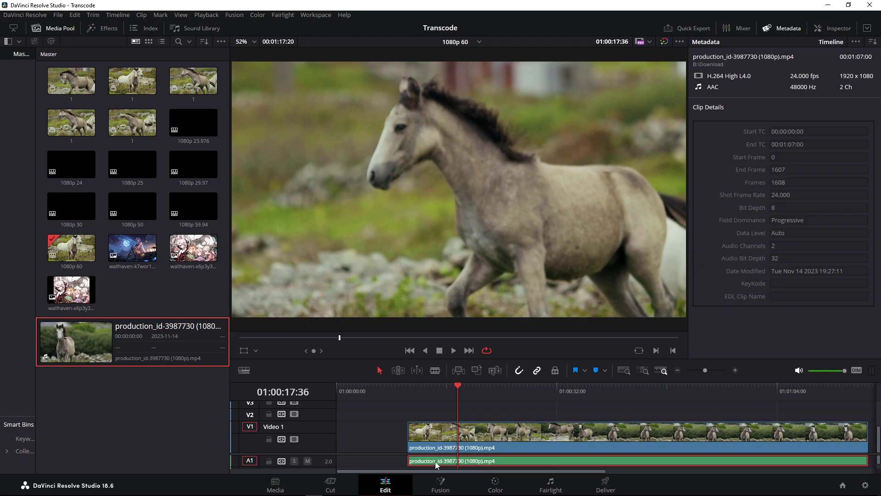
key("Delete")
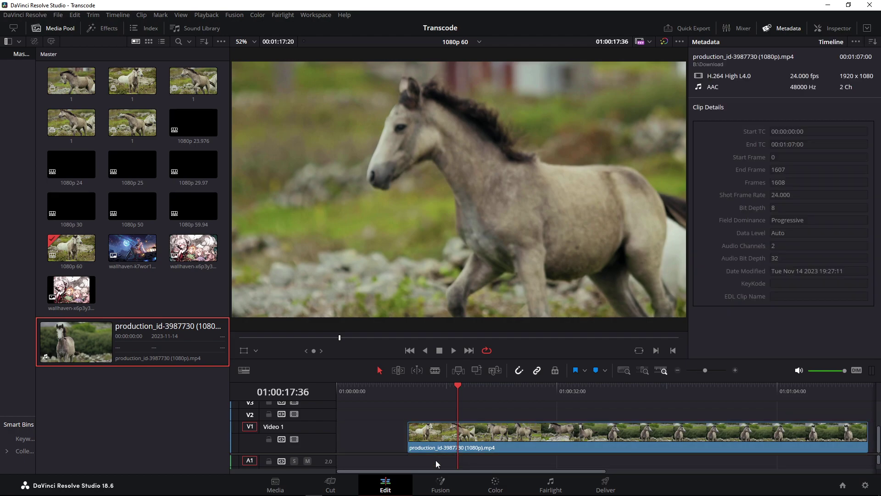
left_click(486, 404)
Blade the V1 clip at a chosen start frame, delete the head, and cut again at the end point
mouse_move(508, 395)
left_mouse_down()
mouse_move(523, 395)
mouse_move(423, 395)
left_mouse_up()
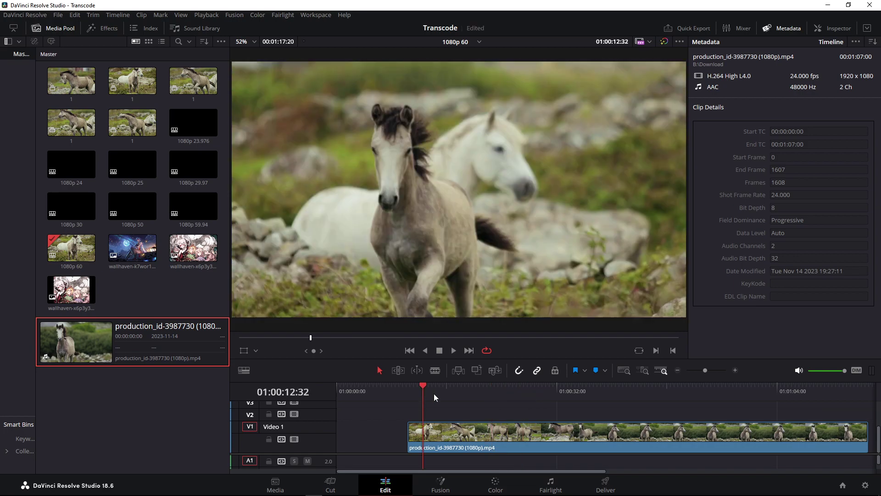
key("space")
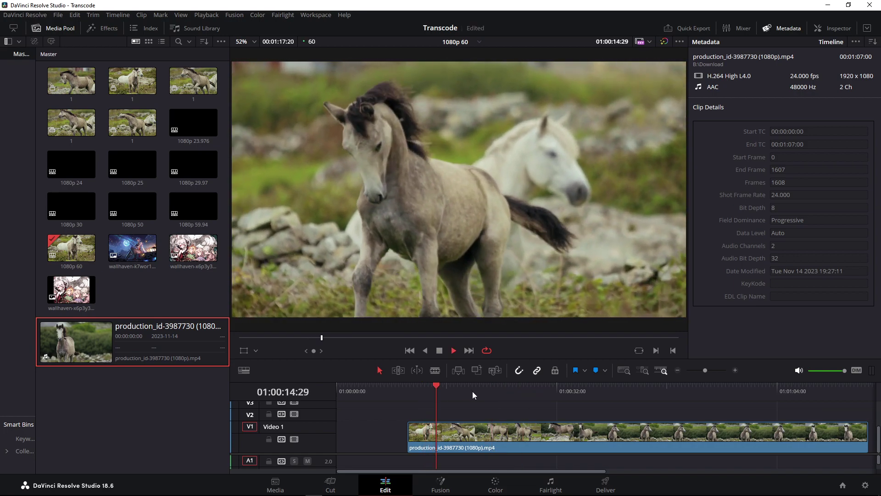
key("space")
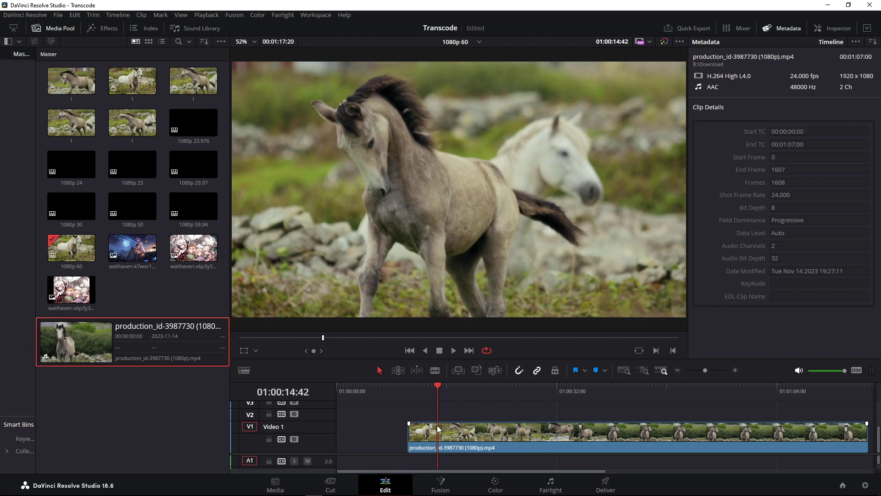
key("ctrl+b")
left_click(427, 436)
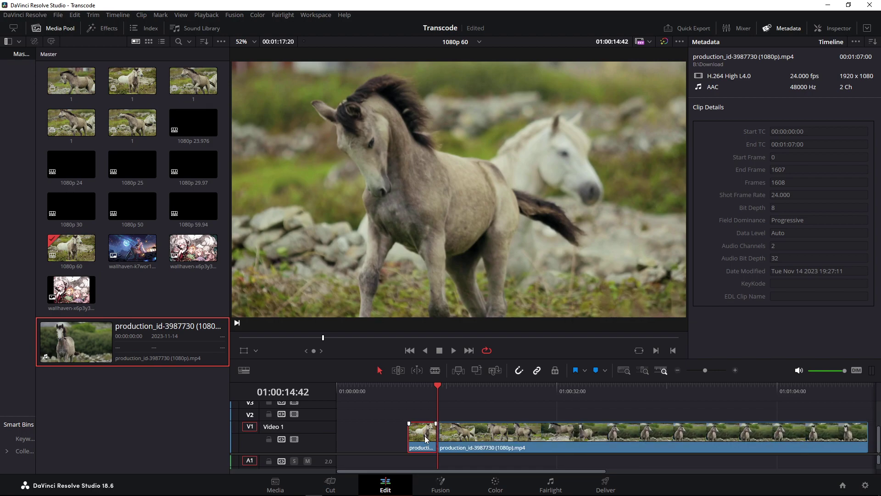
key("ctrl+s")
key("Delete")
key("Up")
key("space")
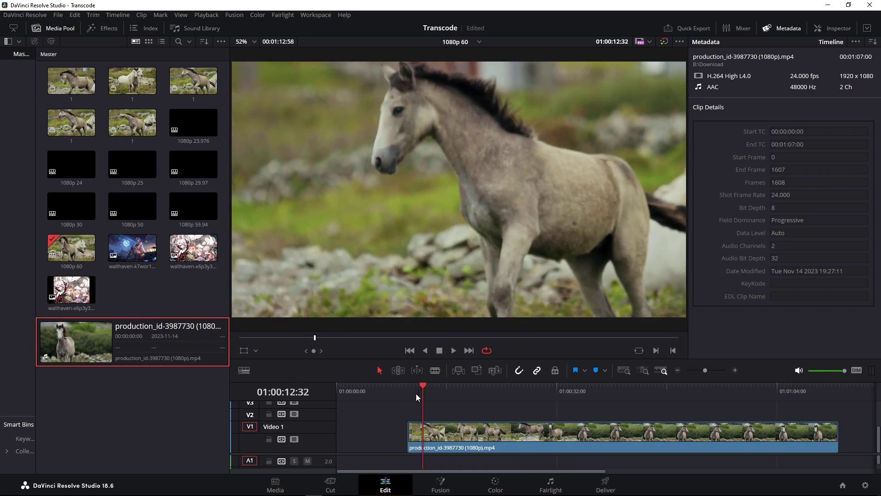
key("ctrl+b")
Delete the tail after the cut, then open and cancel Render in Place on the short clip
left_click(454, 436)
key("Delete")
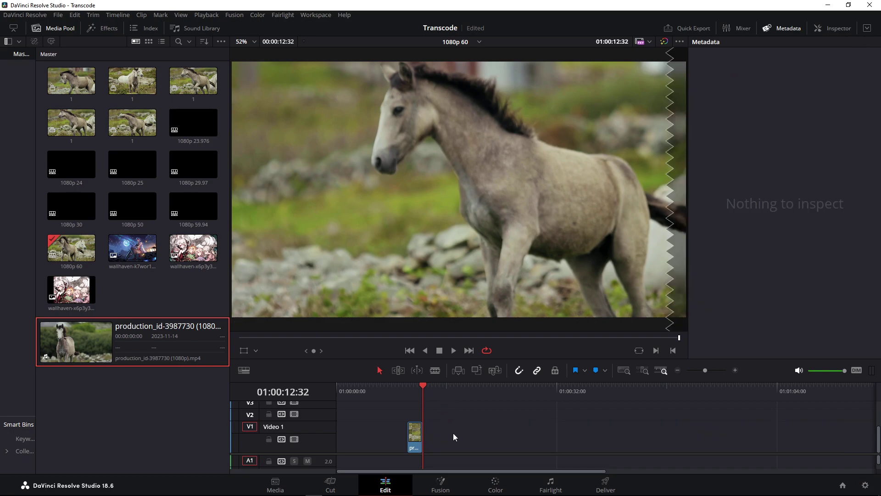
left_click(417, 437)
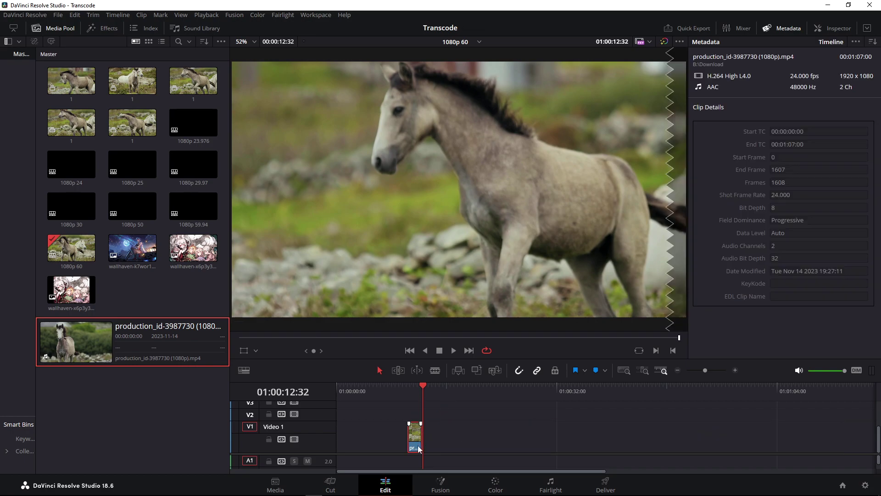
right_click(419, 449)
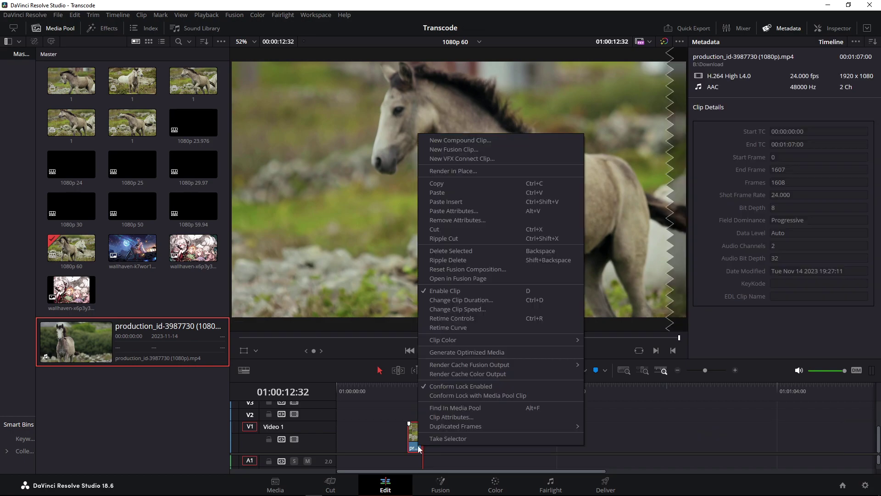
left_click(474, 171)
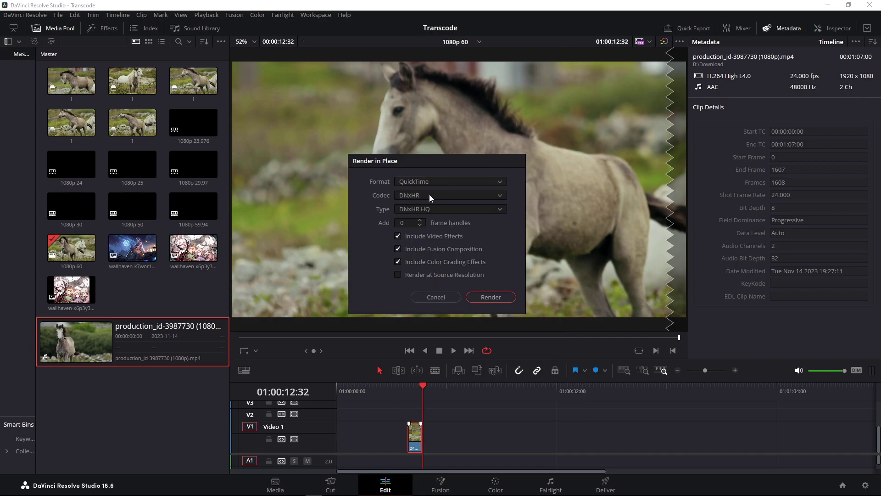
left_click(437, 298)
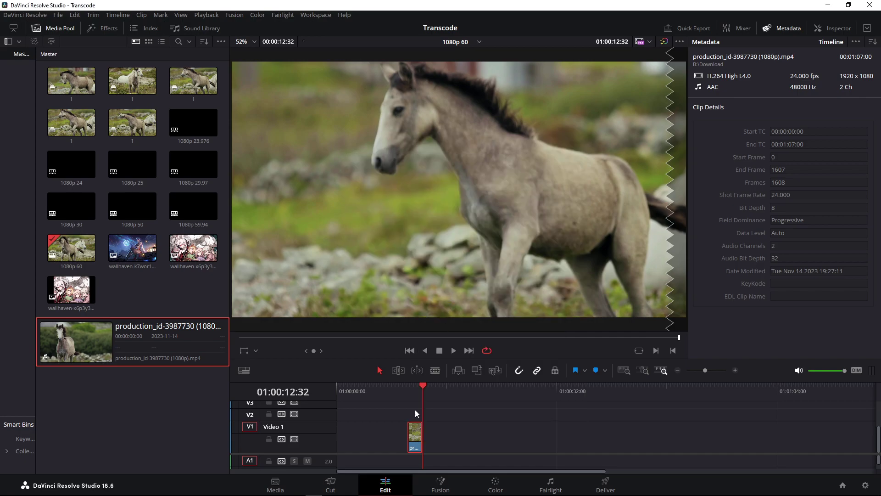
Make a compound clip named 1 from the short horse piece
right_click(418, 446)
left_click(444, 137)
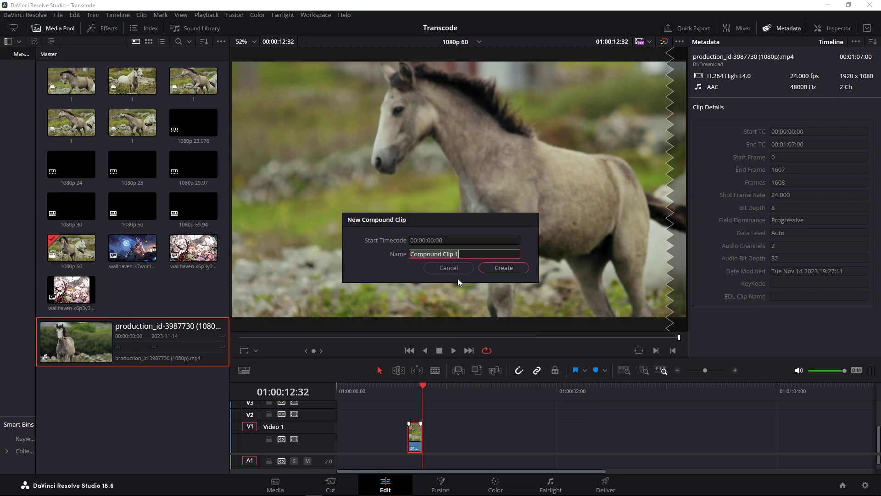
type("1")
left_click(503, 268)
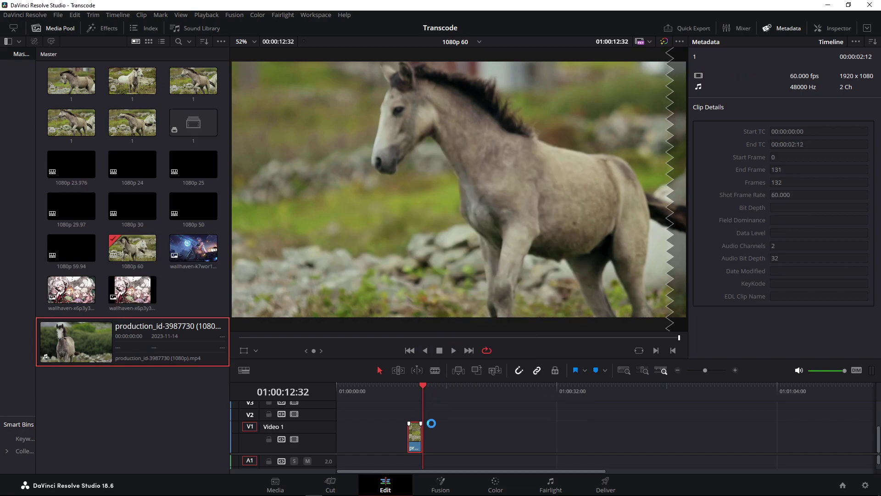
In the Inspector's Retime and Scaling, choose Speed Warp motion estimation and Optical Flow retime process
right_click(416, 444)
mouse_move(462, 164)
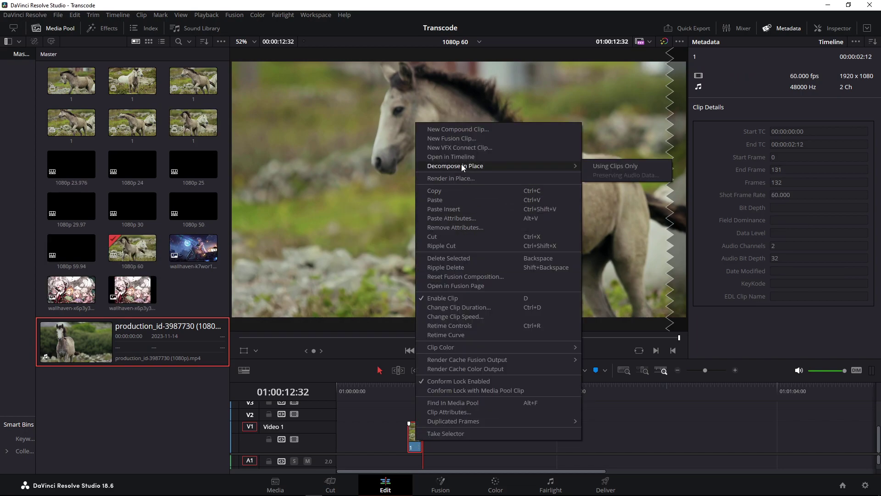
left_click(414, 452)
left_click(826, 31)
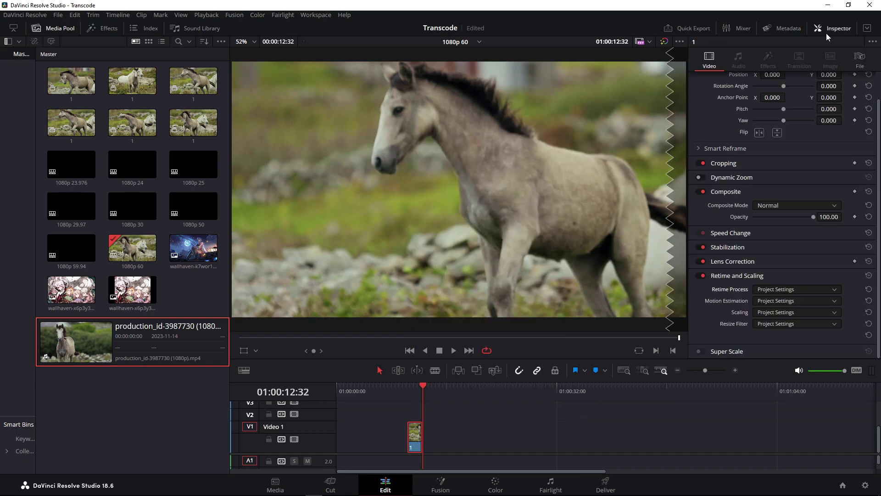
left_click(793, 301)
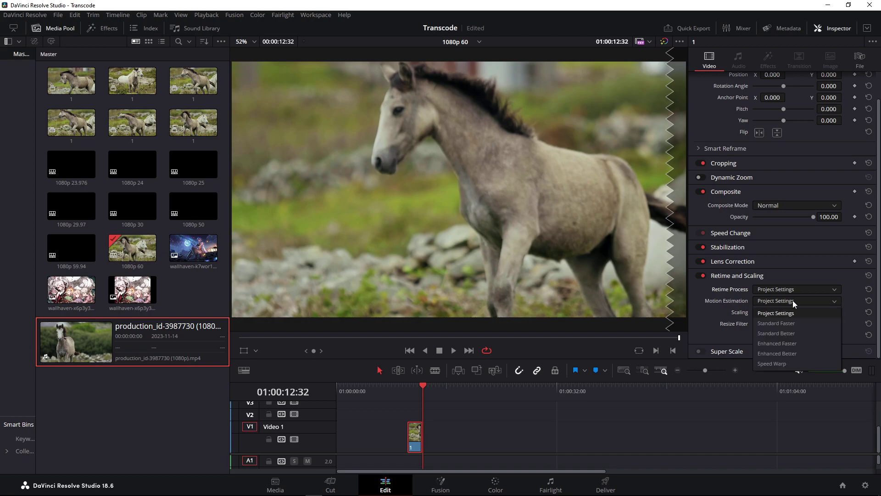
left_click(784, 364)
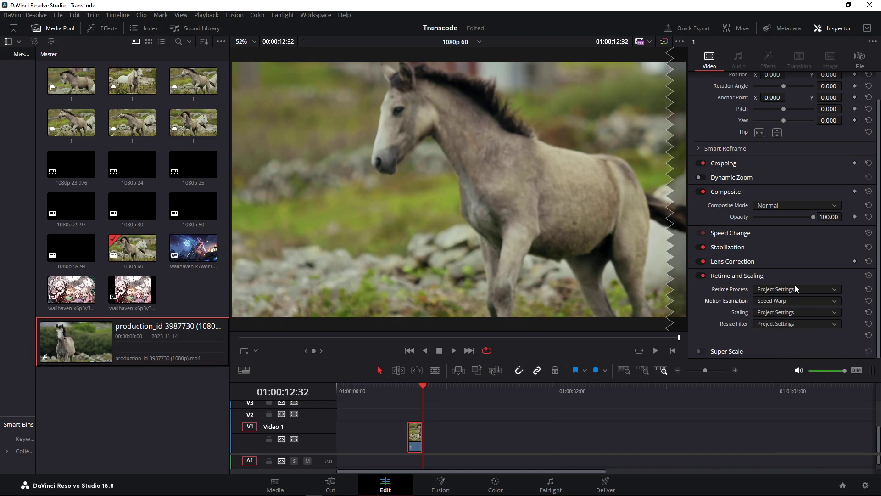
left_click(796, 289)
left_click(780, 331)
key("Up")
right_click(415, 443)
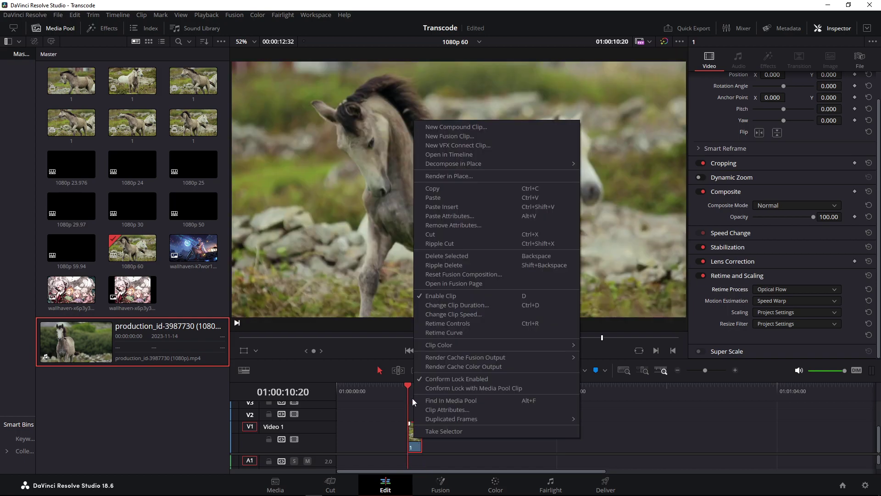
left_click(473, 175)
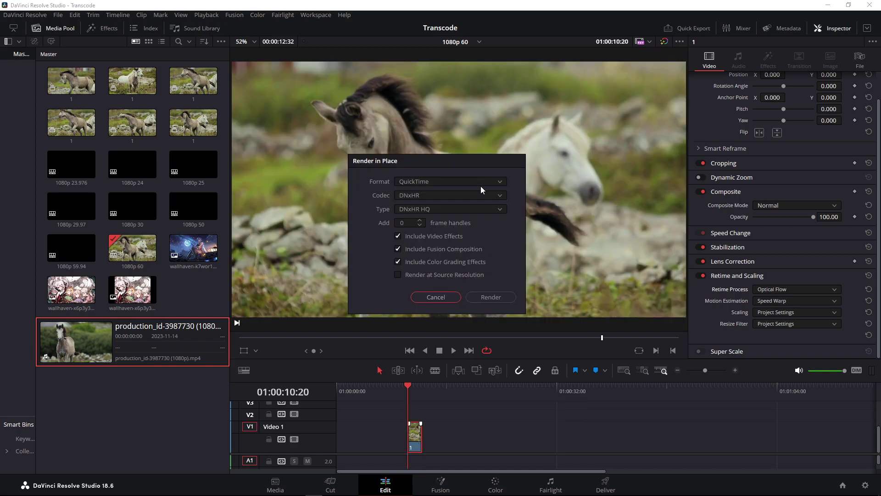
left_click(477, 297)
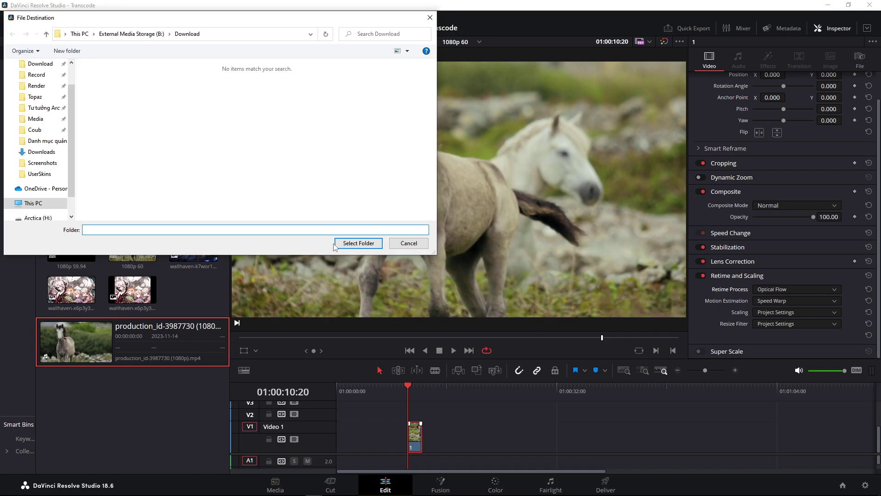
left_click(353, 244)
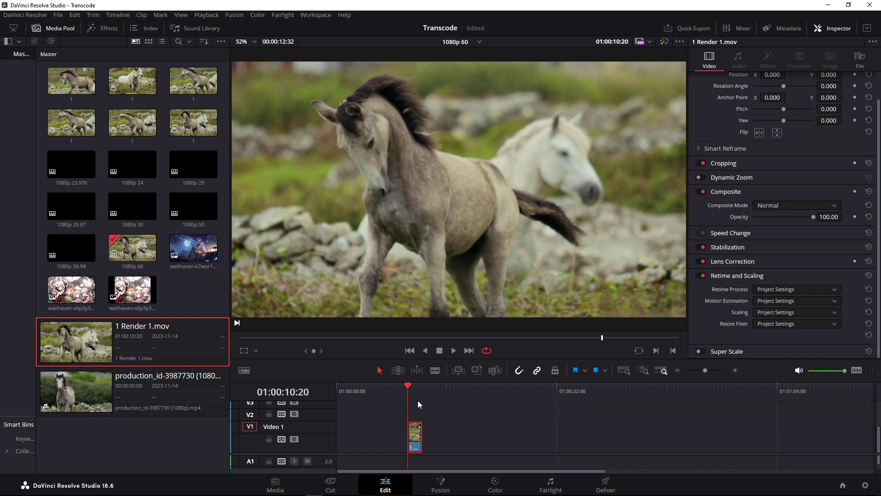
key("ctrl+z")
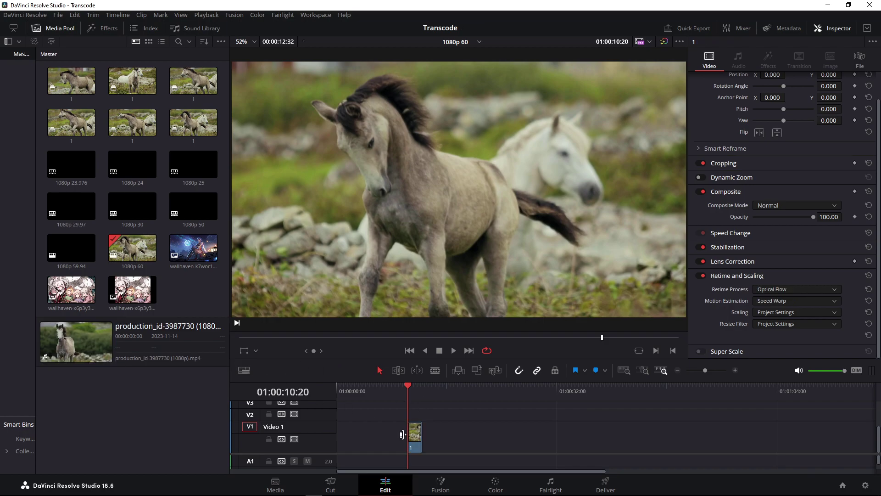
Slow compound clip 1 by setting its clip speed to 2, keeping Speed Warp motion estimation
right_click(416, 434)
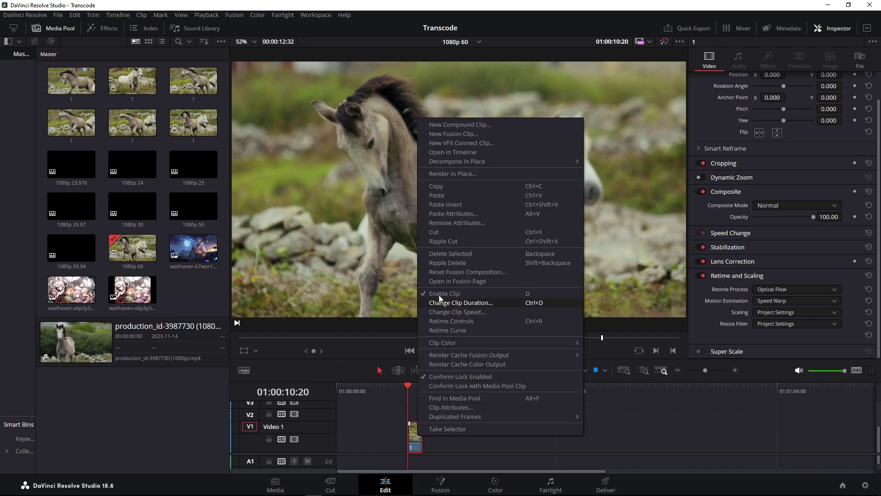
left_click(462, 312)
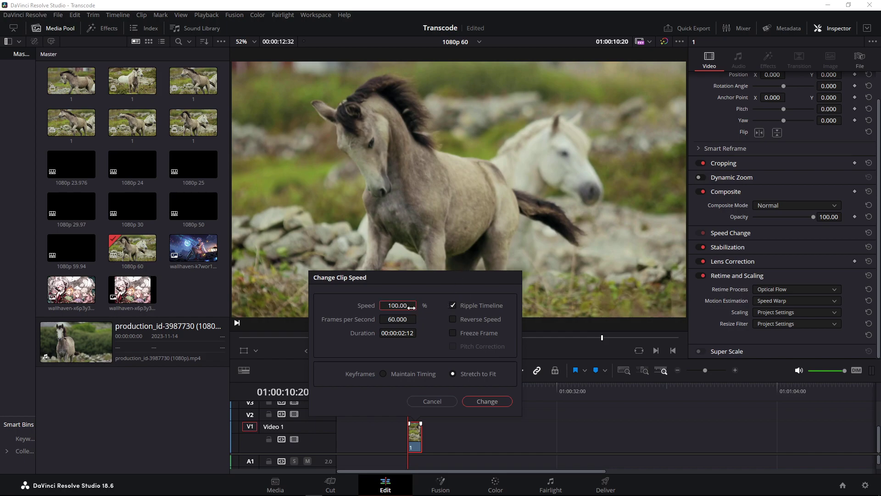
type("20")
key("Return")
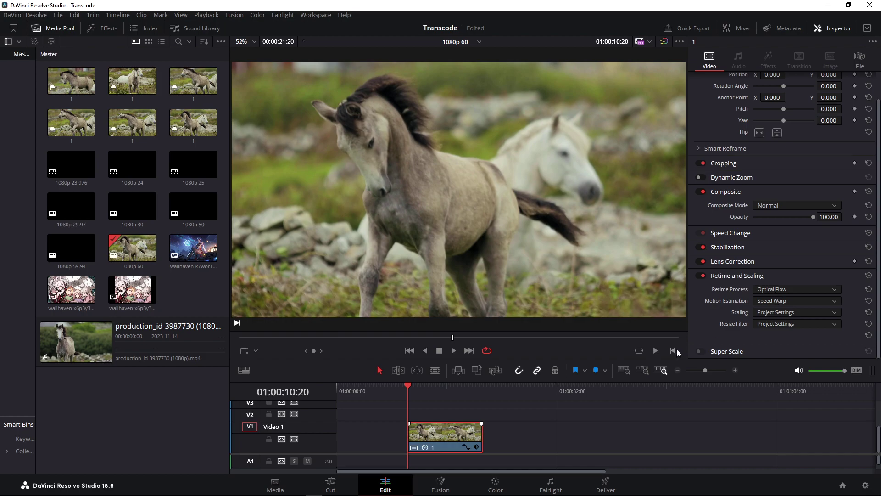
left_click(787, 296)
left_click(789, 290)
Render the slowed clip in place as QuickTime DNxHR HQ, producing 1 Render 2.mov
right_click(465, 434)
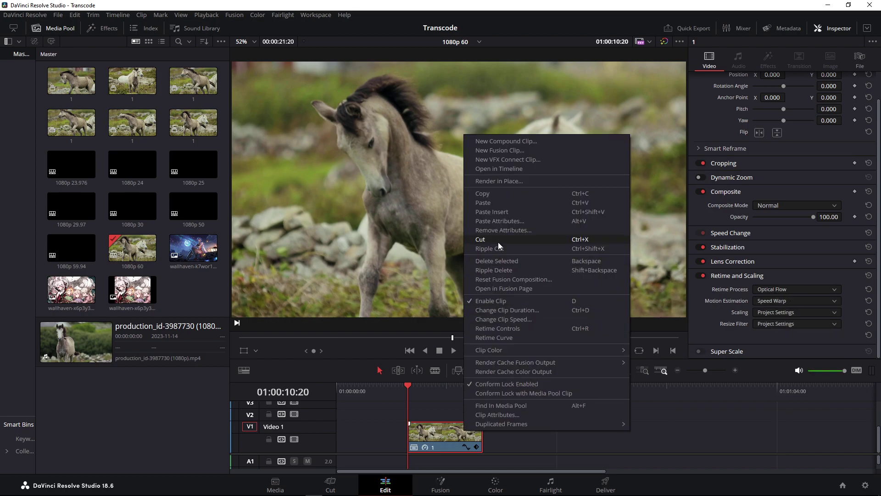
key("Escape")
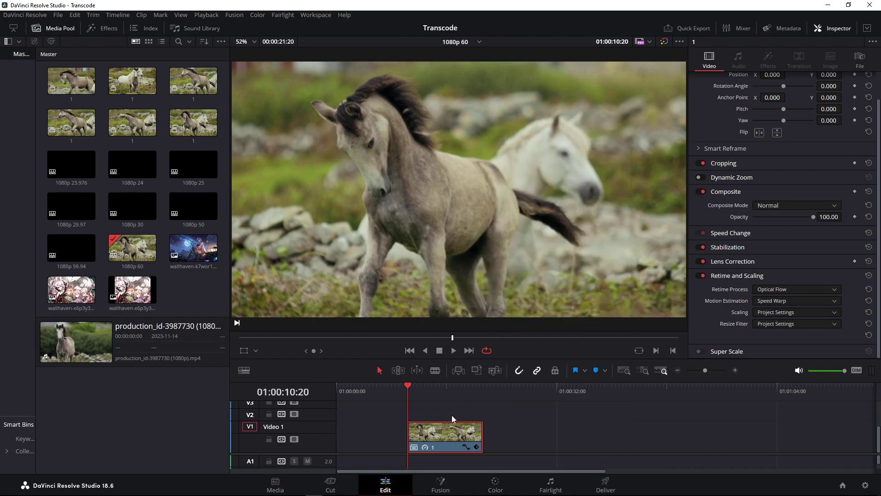
right_click(452, 434)
left_click(516, 181)
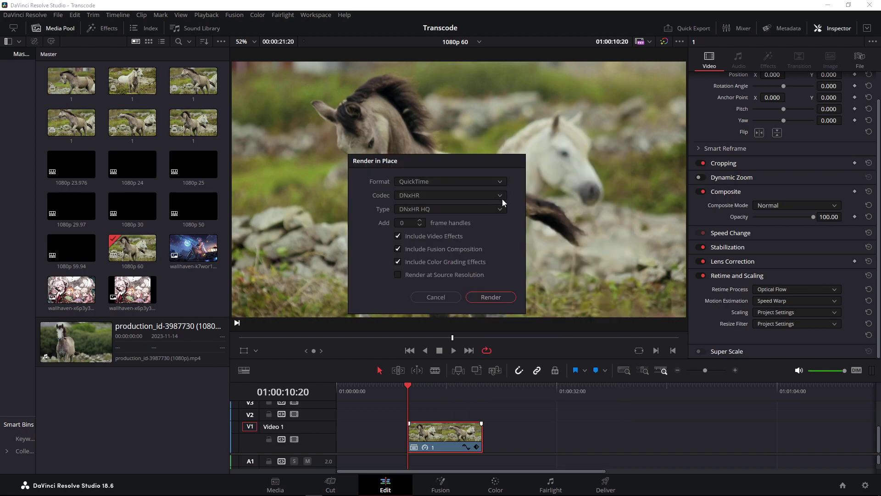
left_click(487, 298)
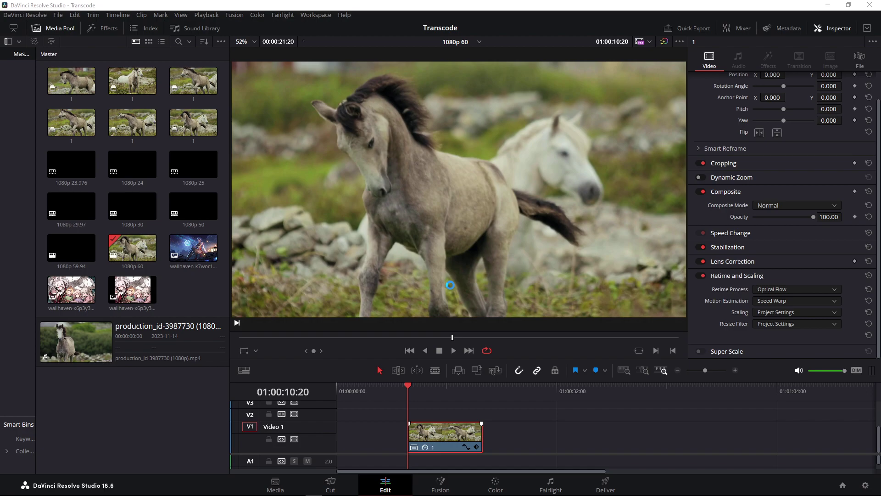
left_click(363, 243)
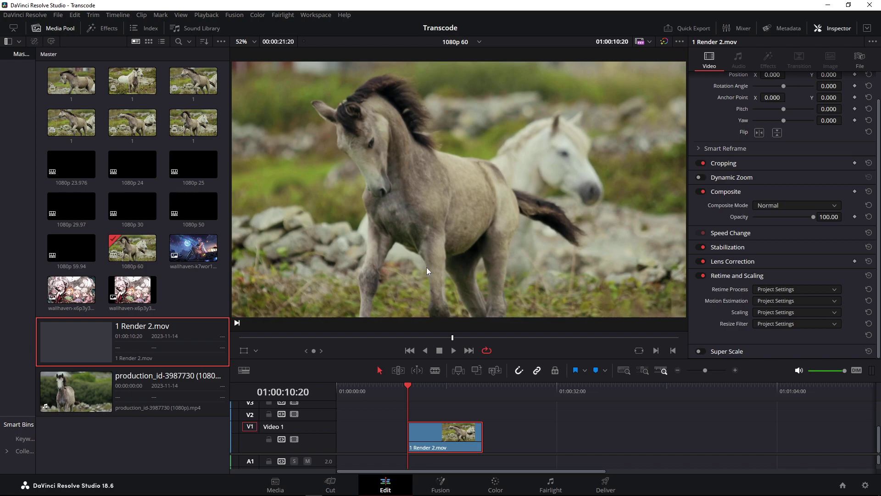
Play back the slow-motion render and compare the original clip's and 1080p 60 timeline's metadata
key("space")
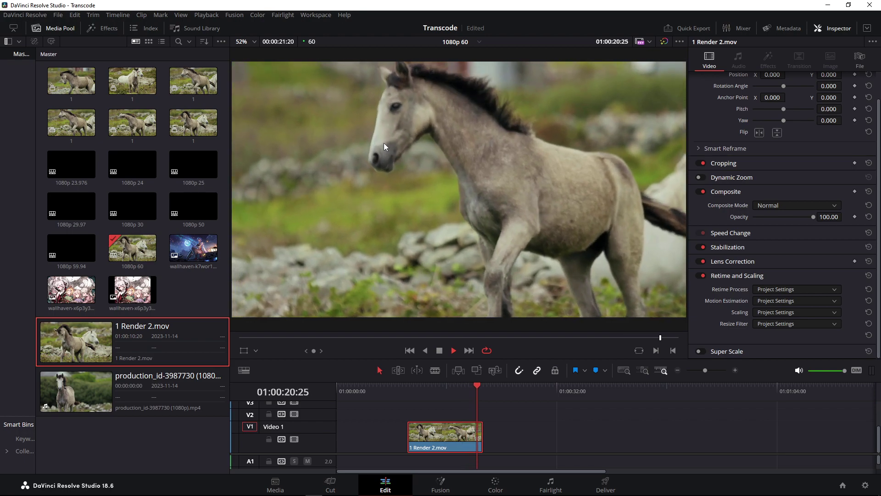
key("space")
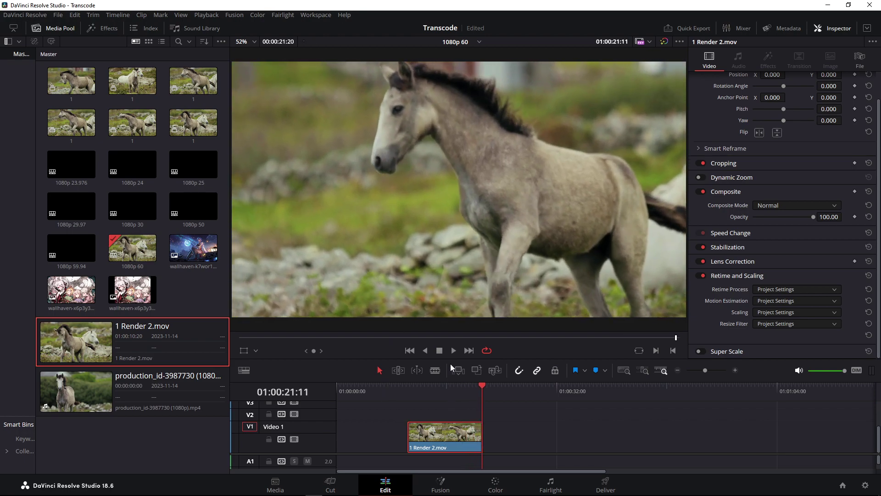
left_click(433, 384)
left_click(69, 386)
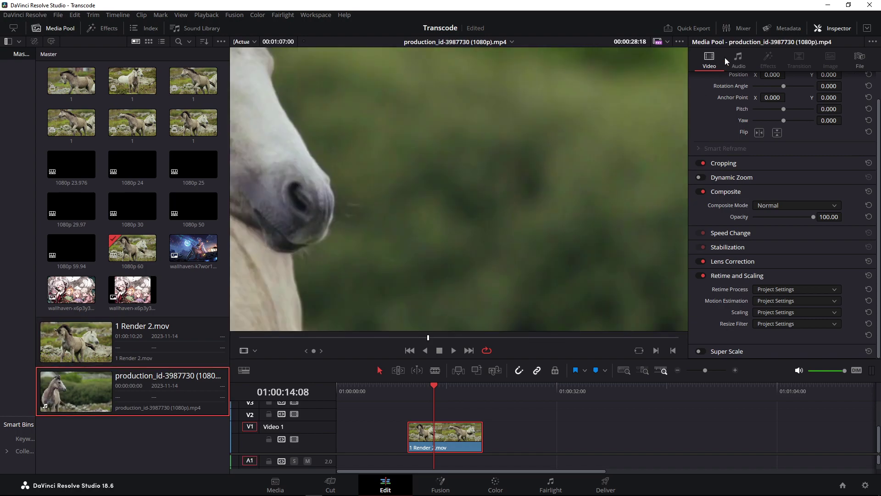
left_click(783, 32)
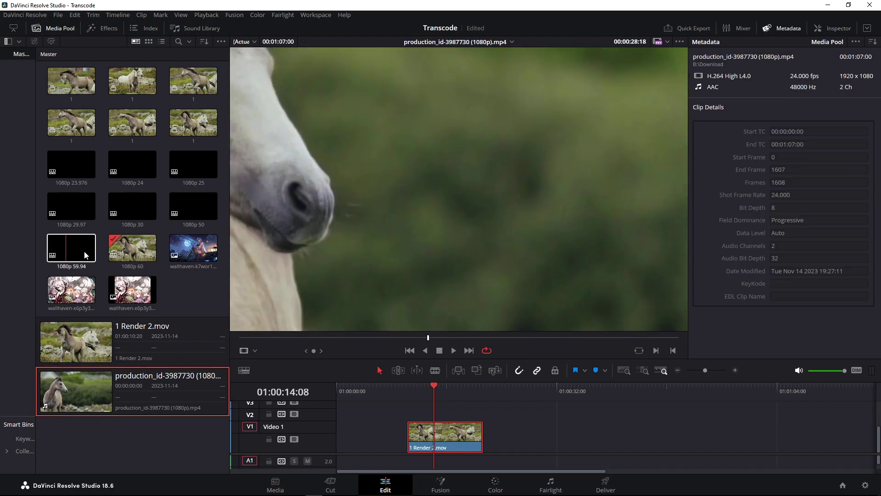
left_click(133, 251)
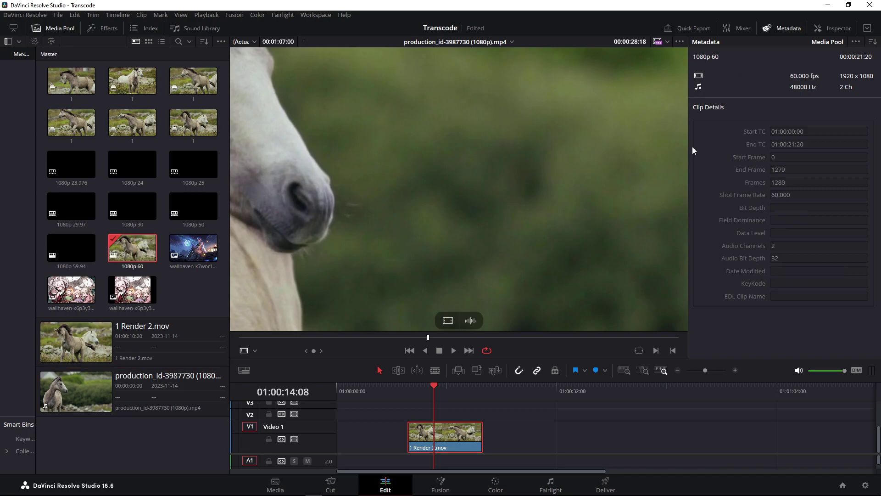
Check the render's frame rate and codec, then delete 1 Render 2.mov from the timeline
left_click(477, 433)
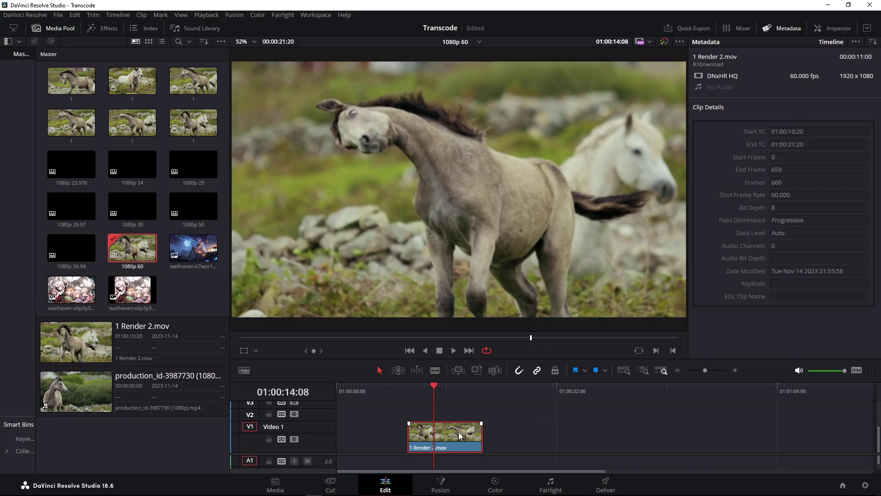
key("Delete")
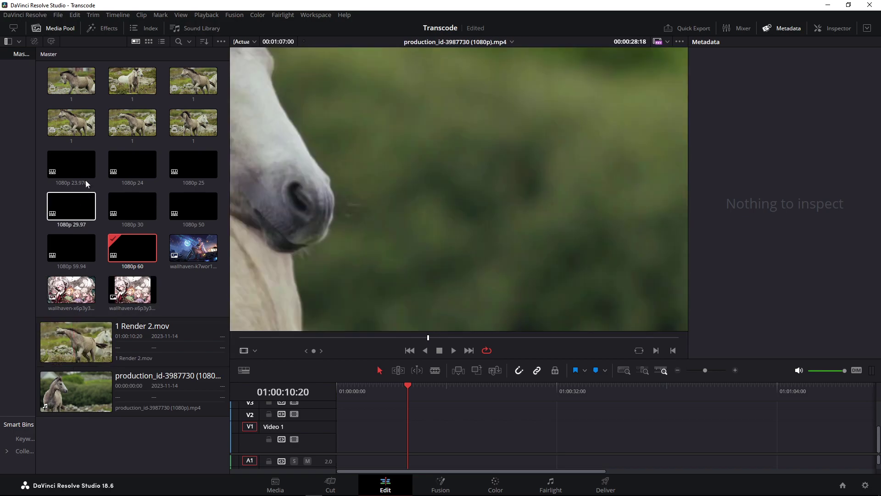
left_click(138, 163)
Open the 1080p 24 timeline, add the original horse clip, and delete its unlinked audio
double_click(137, 161)
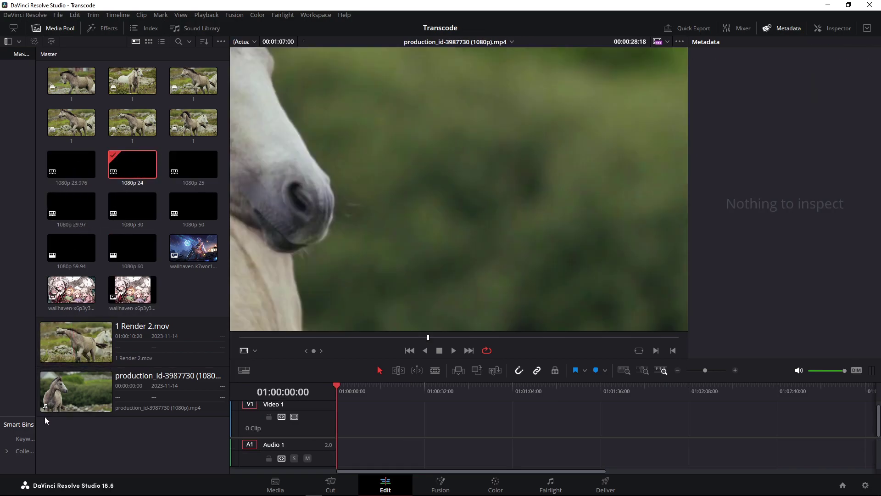
left_click_drag(69, 395, 403, 412)
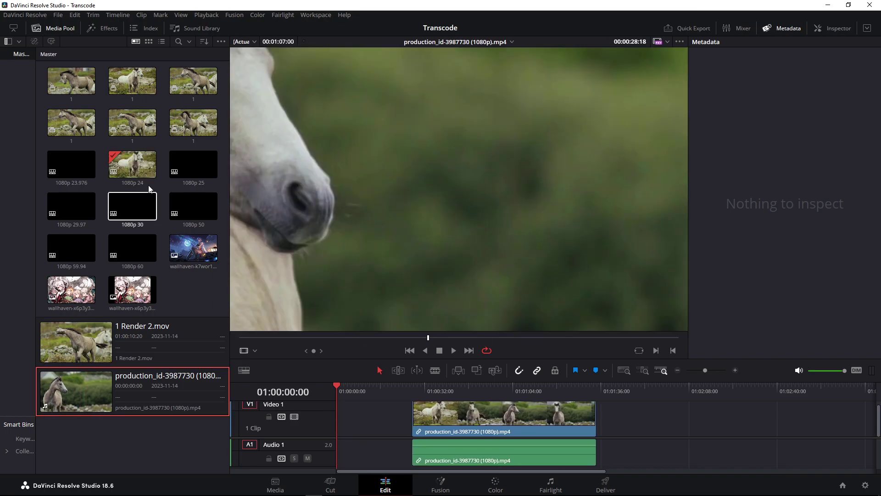
left_click(466, 432)
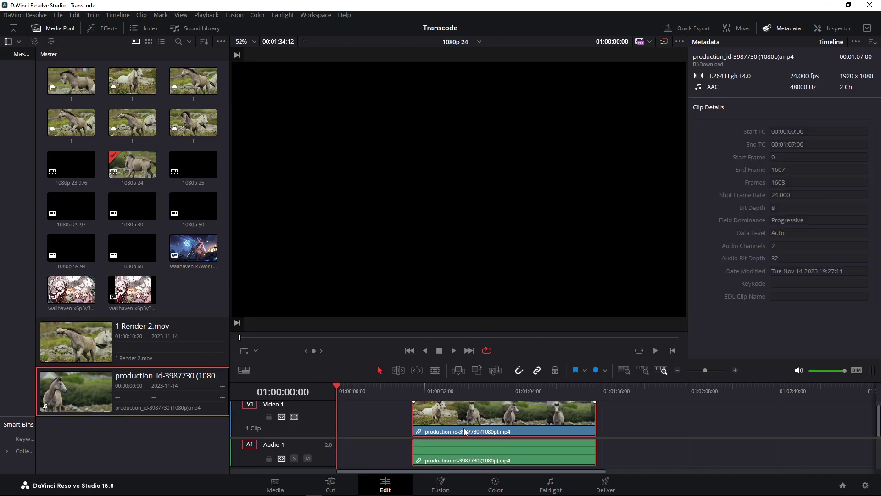
right_click(465, 432)
left_click(477, 419)
left_click(615, 422)
left_click(539, 453)
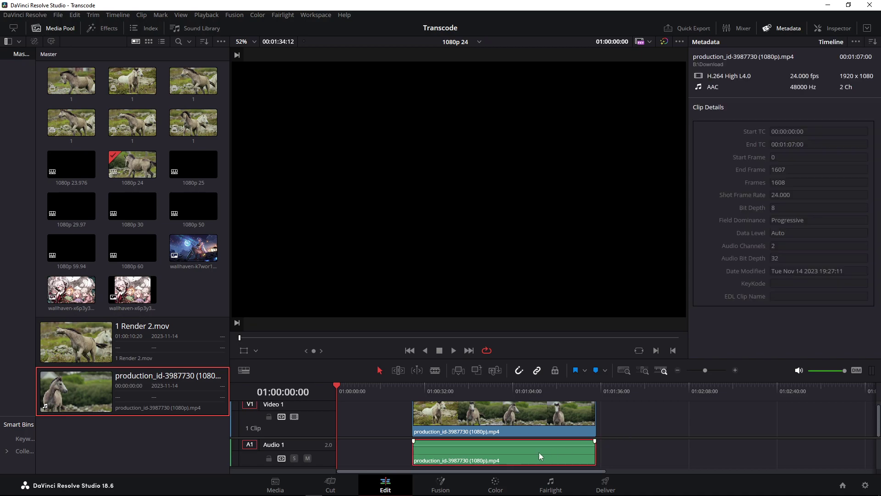
key("Delete")
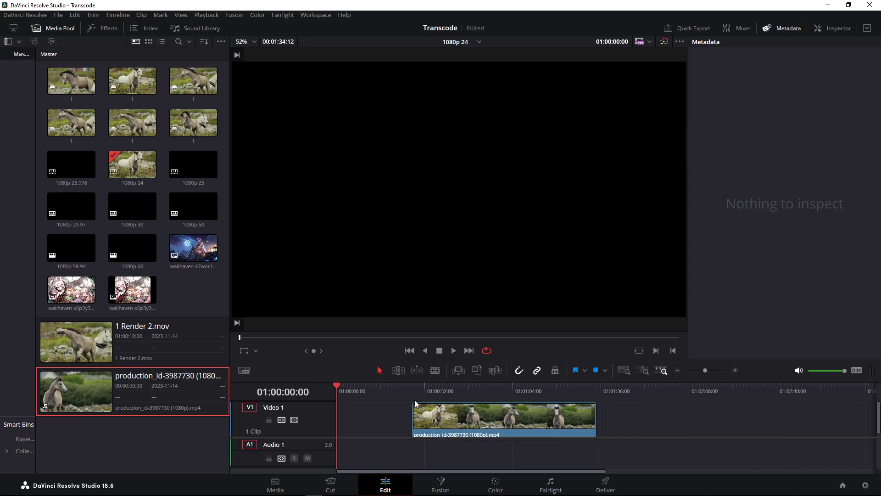
Split the clip a couple of frames before 01:00:32:01 and delete the leading piece
left_click(414, 391)
key("space")
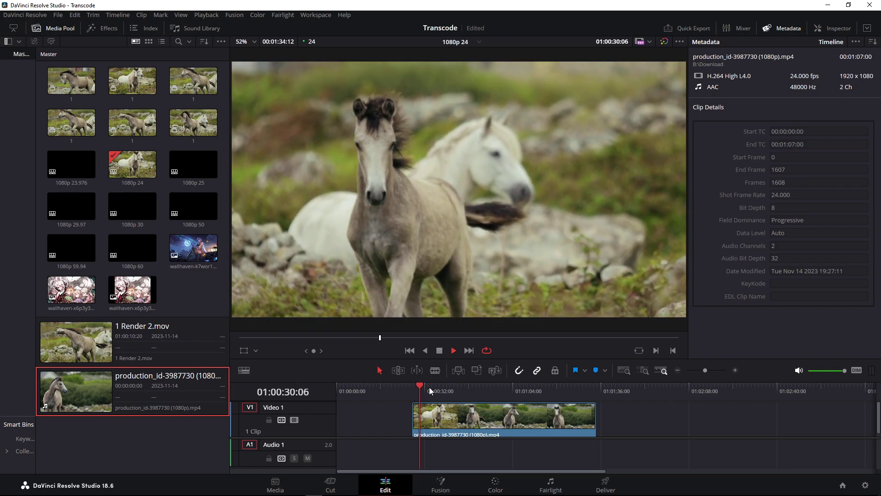
key("space")
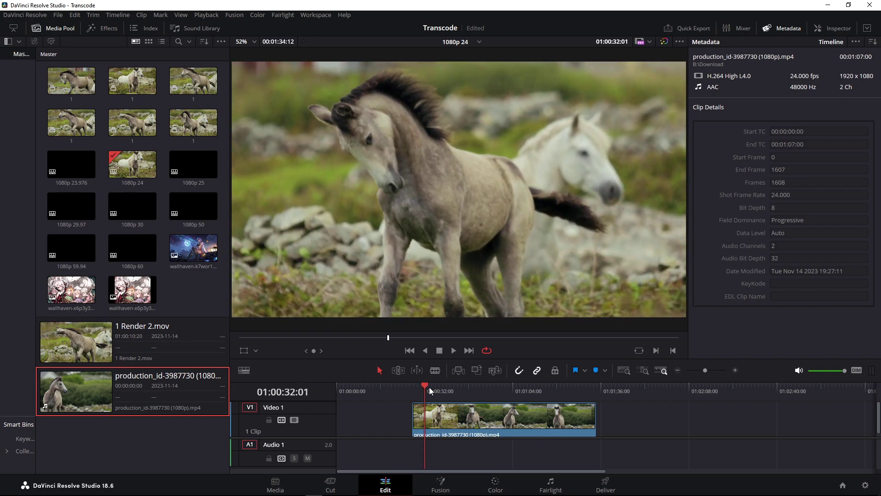
key("Left")
key("Left")
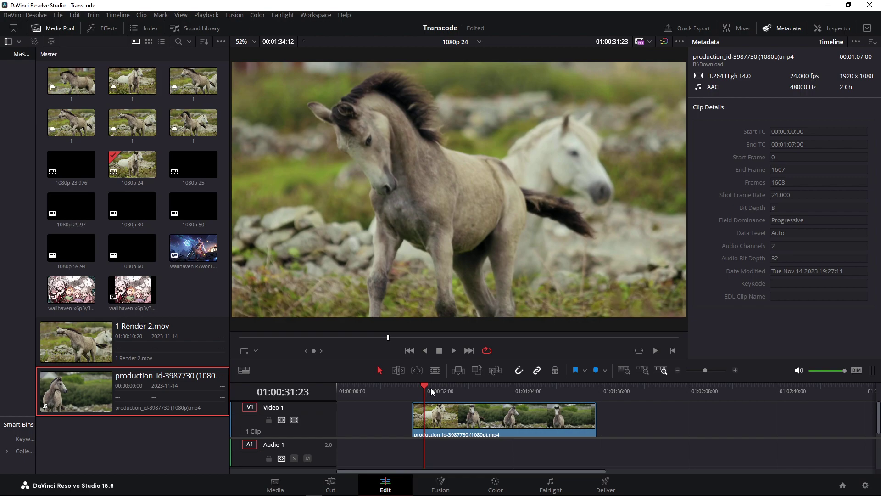
key("ctrl+b")
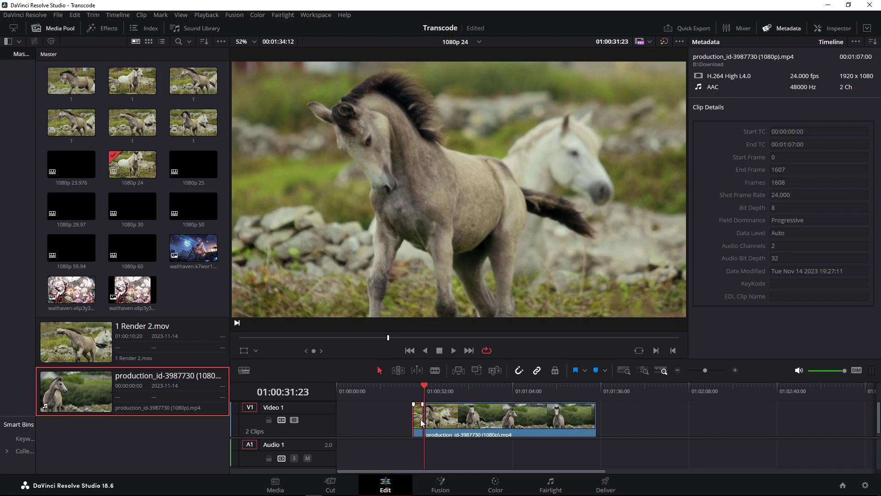
key("Delete")
Split again at 01:00:30:17 and delete the tail piece
key("space")
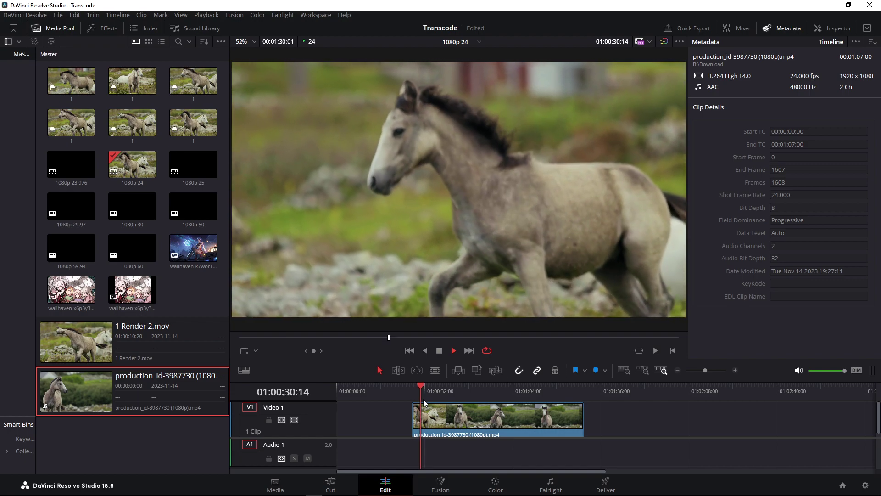
key("space")
key("ctrl+b")
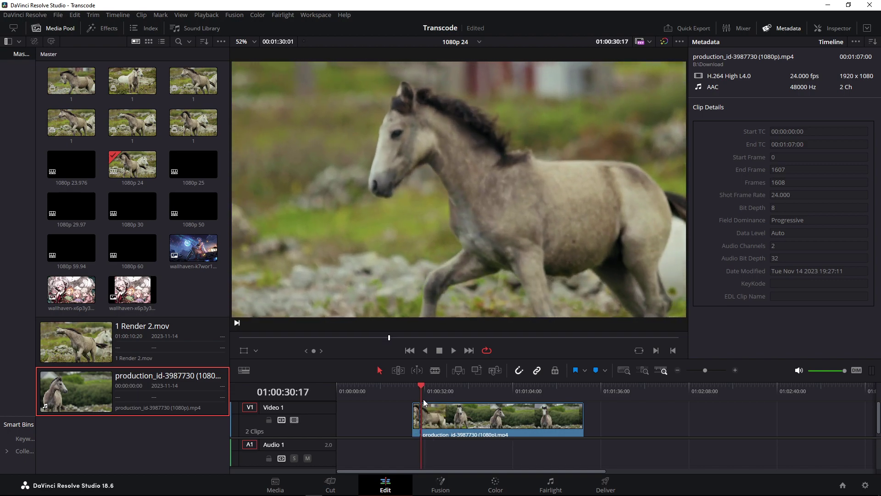
left_click(473, 423)
key("Delete")
Make a compound clip named 1 from the trimmed horse piece
left_click(419, 421)
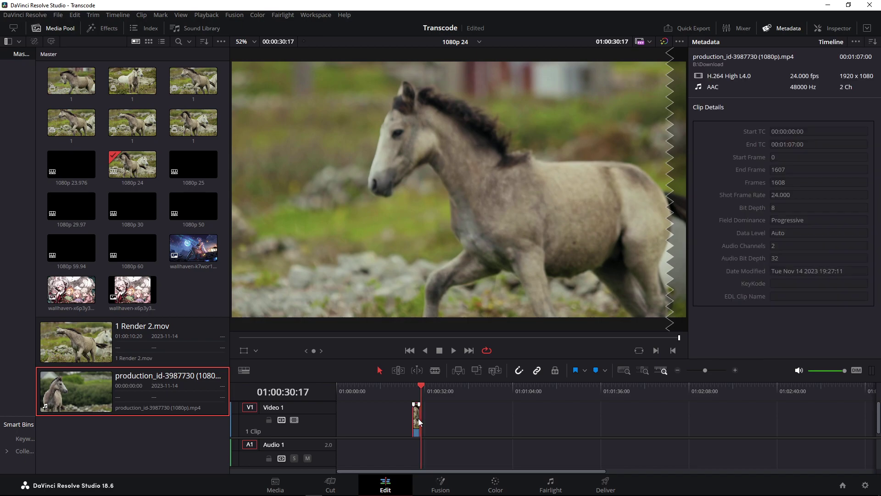
right_click(418, 422)
left_click(460, 119)
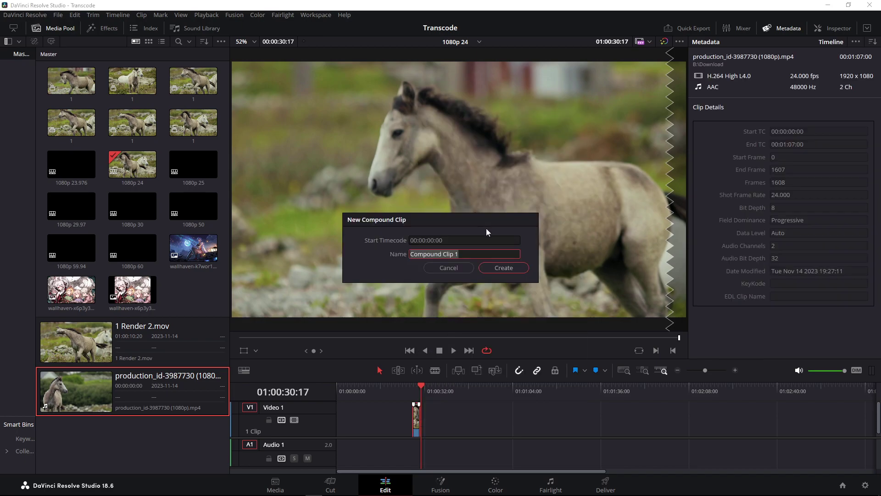
type("1")
left_click(501, 267)
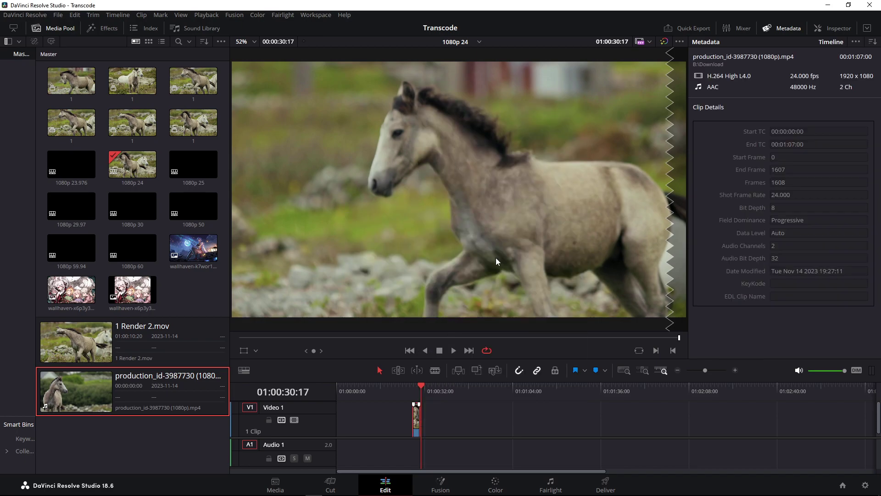
Set compound clip 1's speed to 20% and preview the slowed result
right_click(419, 424)
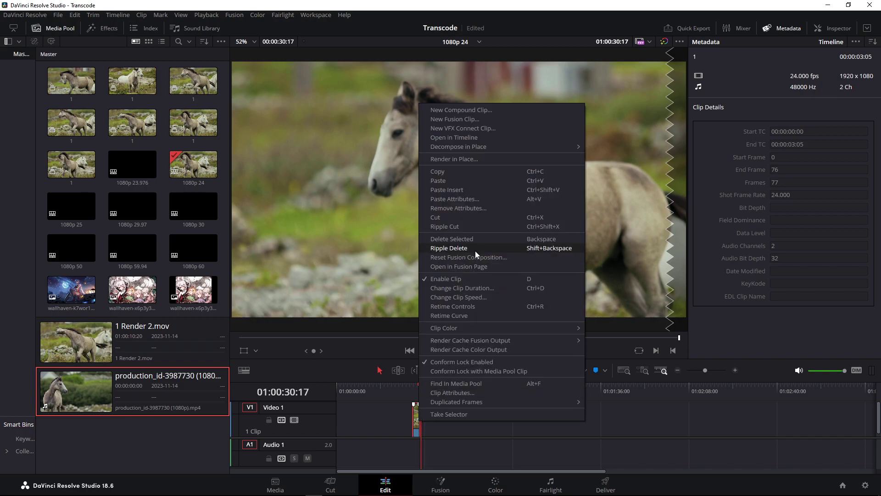
left_click(478, 299)
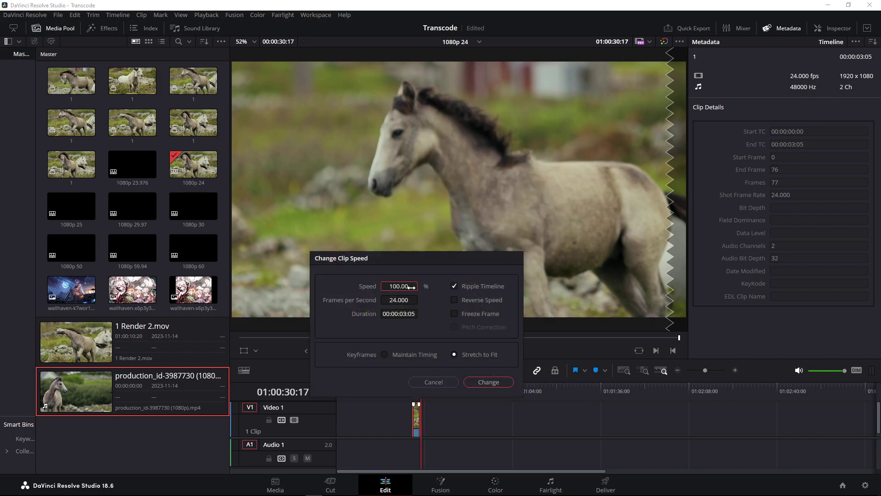
left_click(412, 286)
type("20")
key("Return")
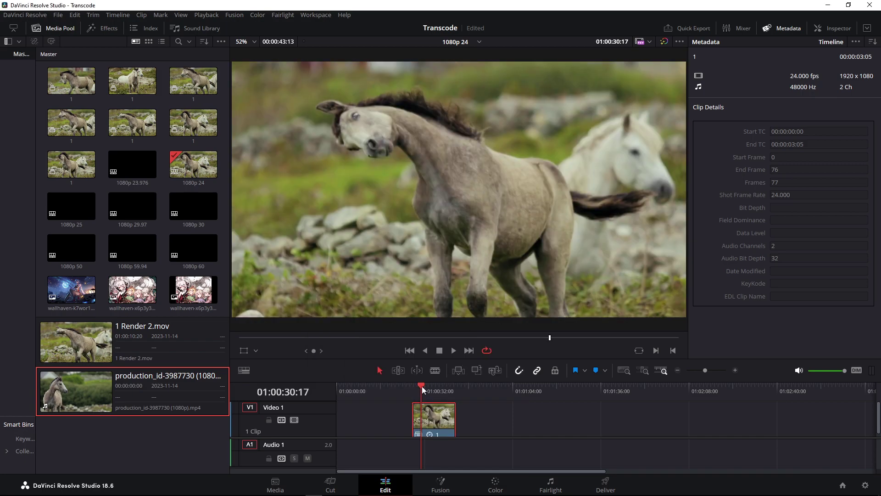
left_click_drag(423, 390, 413, 393)
Set the horse clip's Retime Process to Optical Flow and Motion Estimation to Speed Warp
left_click(790, 30)
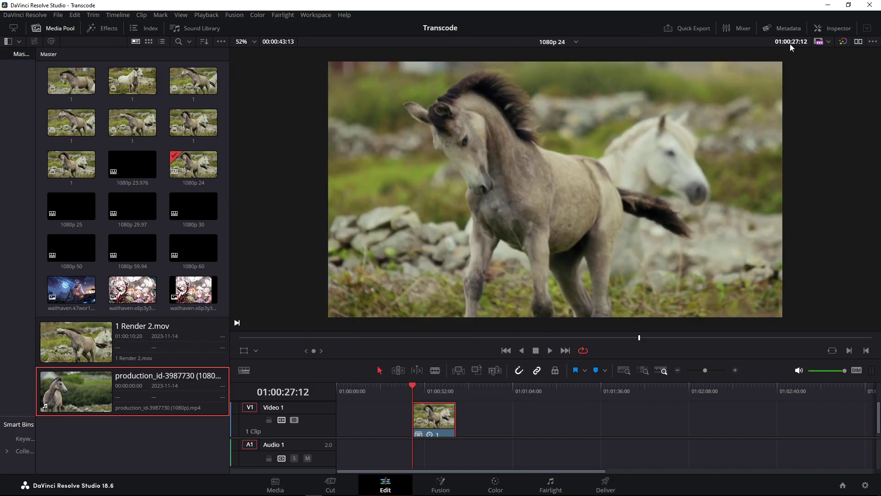
left_click(835, 30)
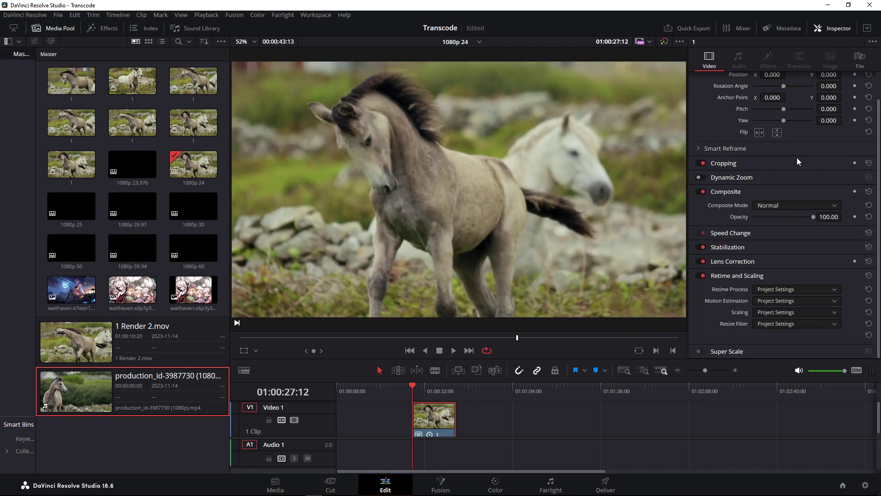
left_click(788, 300)
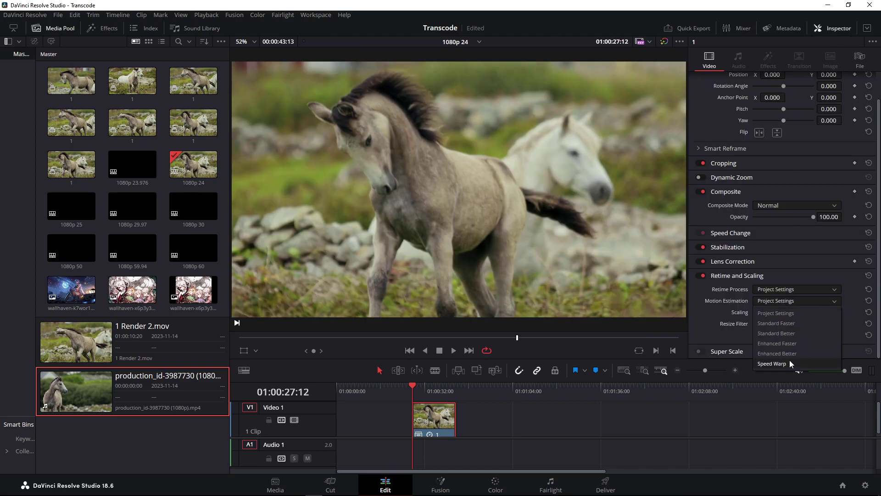
left_click(791, 366)
left_click(796, 291)
left_click(792, 333)
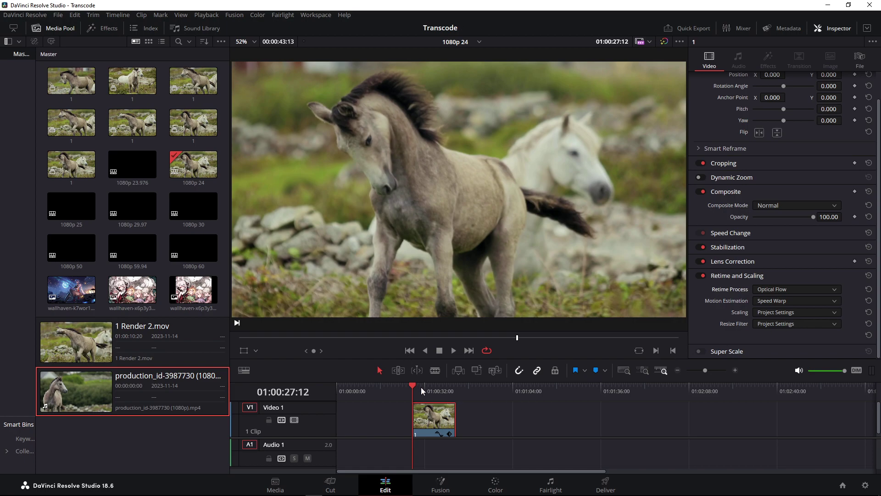
Start rendering the retimed compound clip in place
right_click(433, 413)
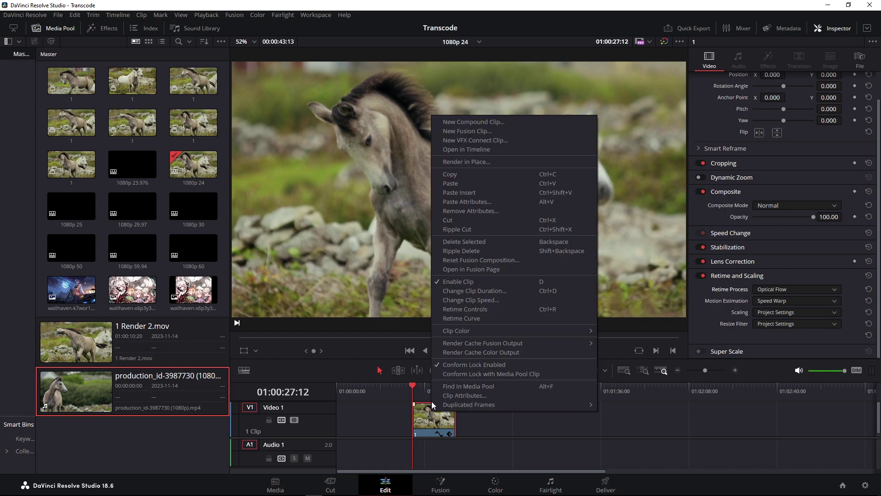
left_click(482, 161)
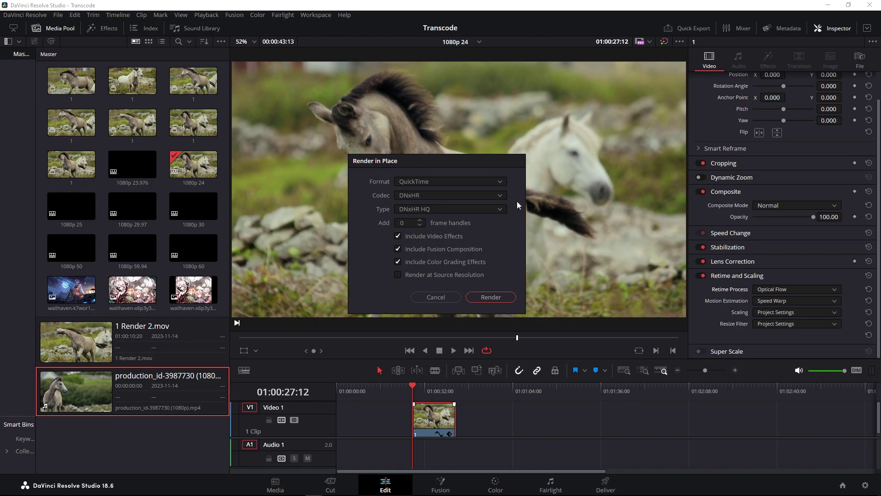
left_click(493, 299)
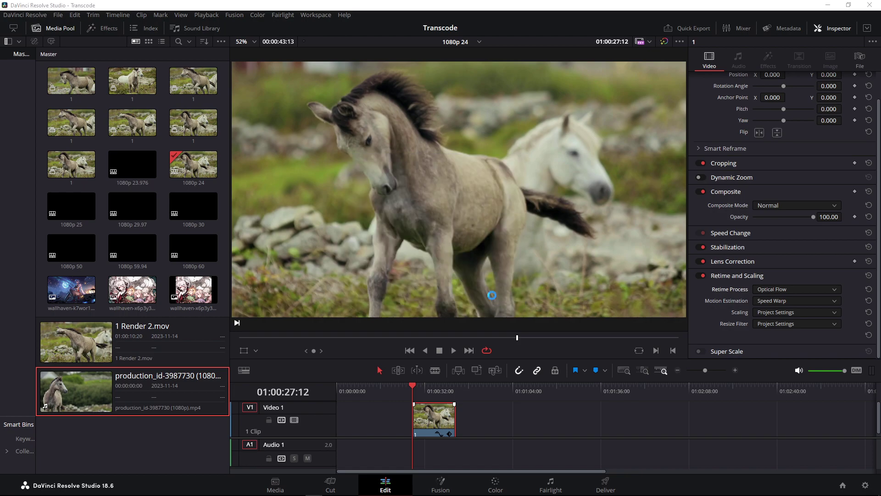
Confirm the output folder and play back the rendered 1 Render 3.mov
left_click(357, 244)
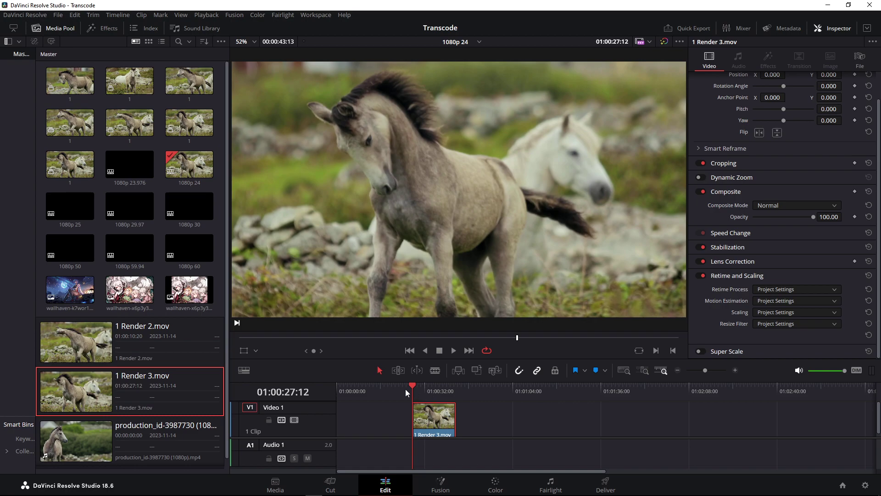
key("space")
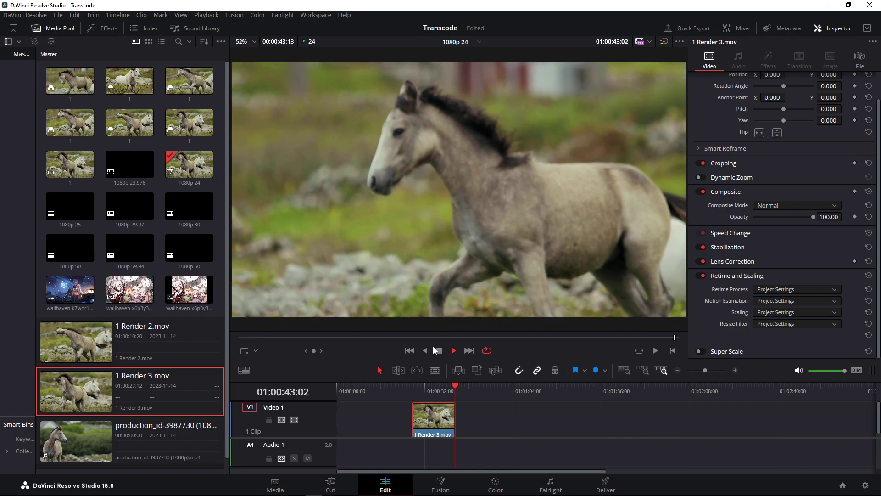
left_click(435, 350)
left_click(417, 387)
key("space")
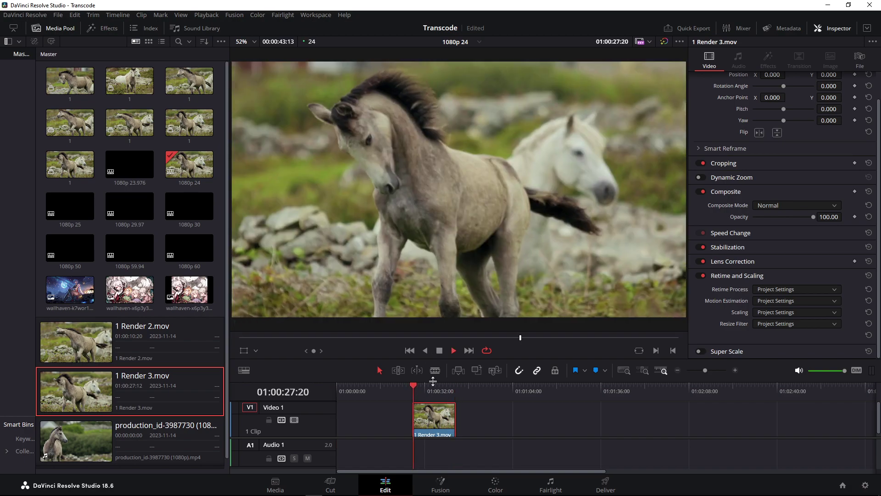
Undo the in-place render and the retime changes to restore compound clip 1
key("ctrl+z")
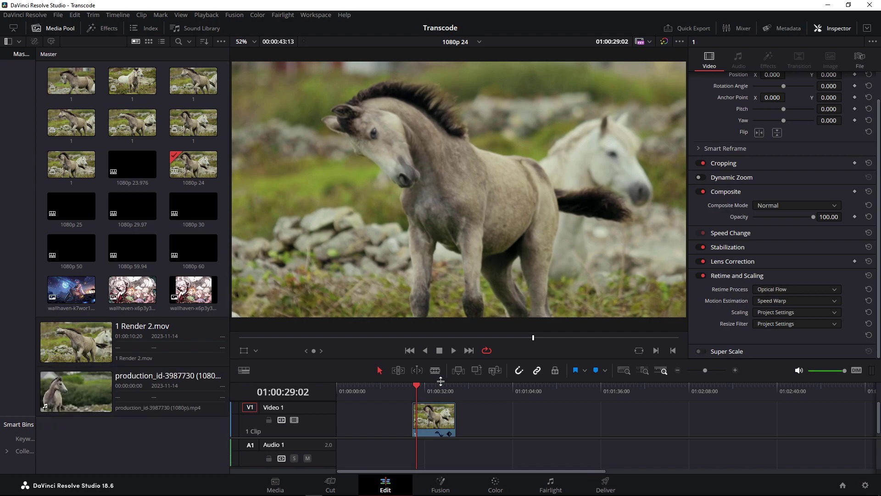
left_click(425, 397)
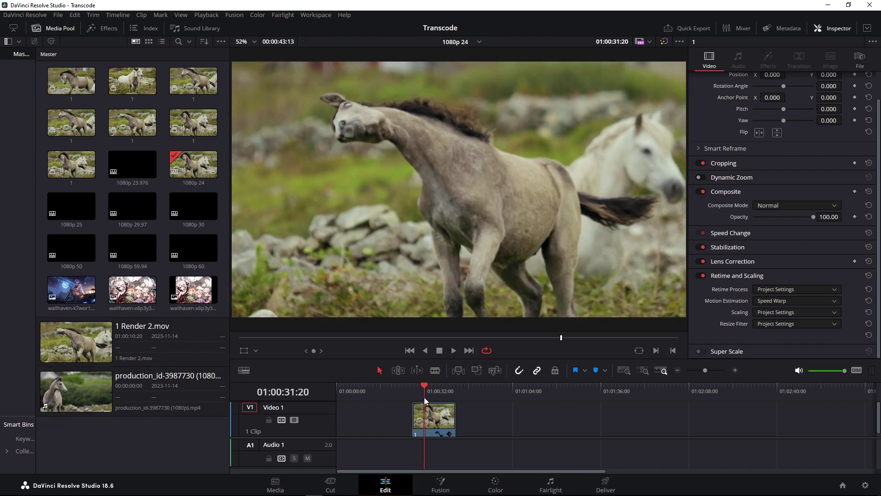
key("ctrl+z")
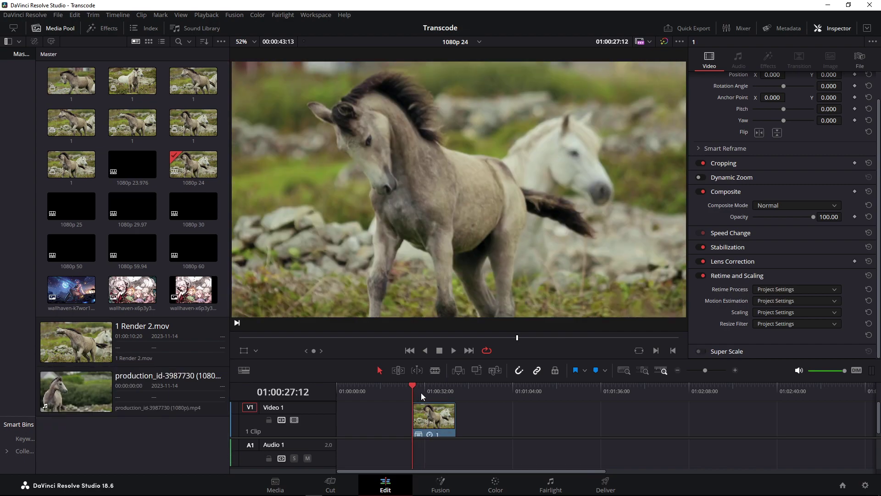
Render the original-speed compound clip in place as 1 Render 4.mov in the chosen folder
right_click(417, 414)
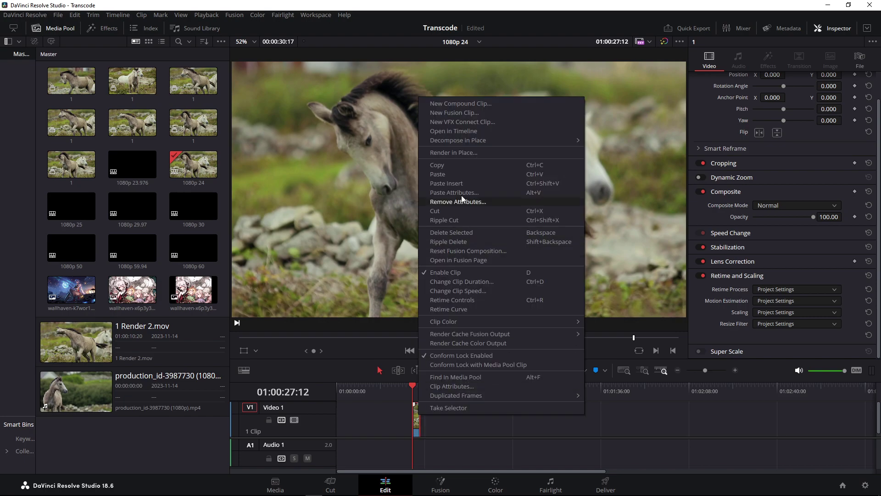
left_click(469, 154)
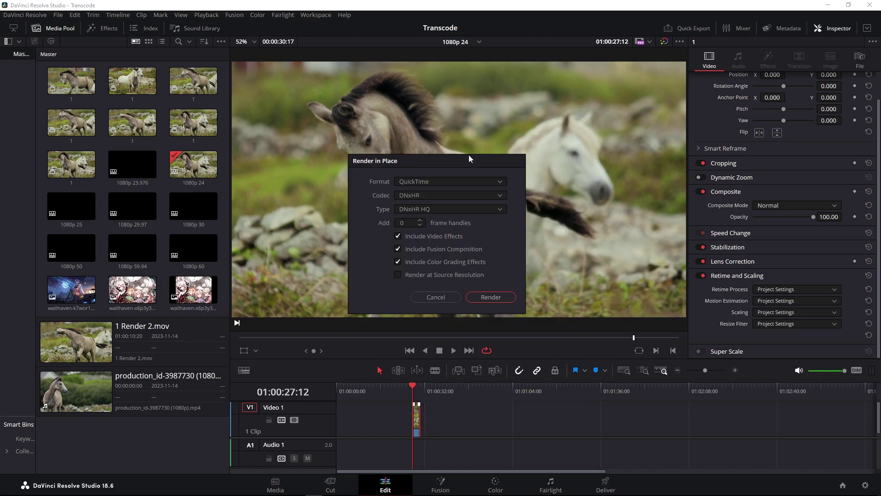
left_click(485, 295)
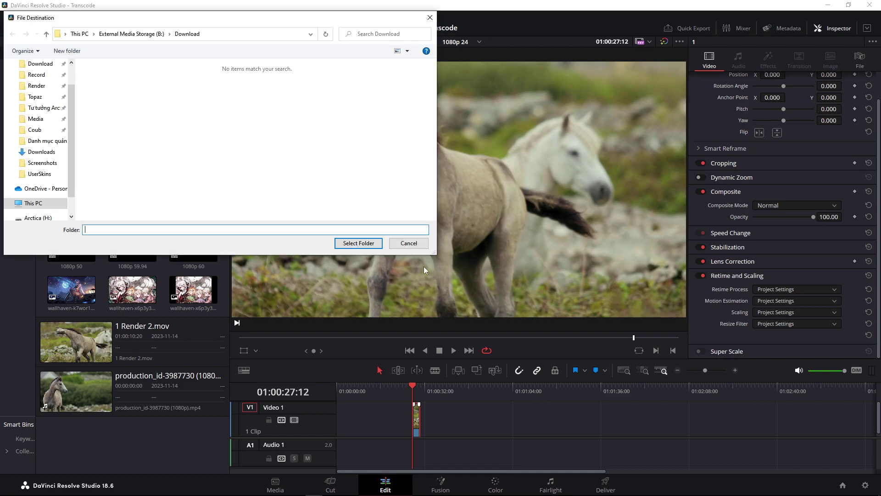
left_click(370, 240)
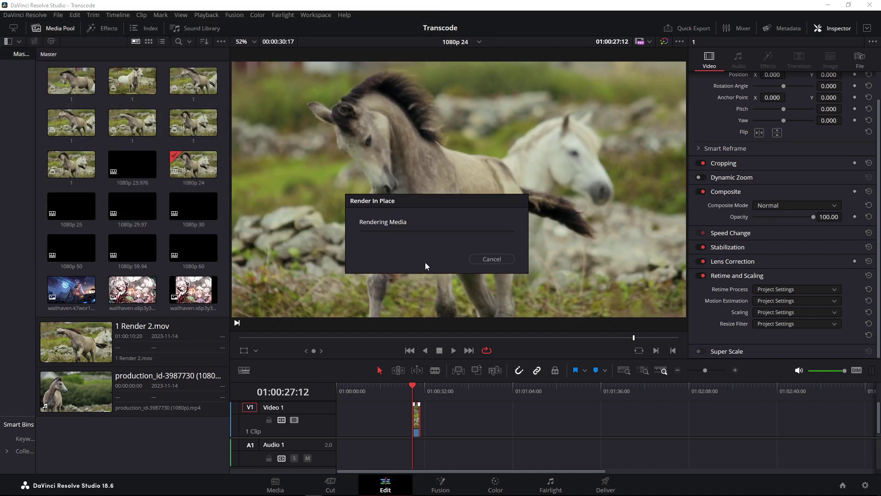
Change the clip speed of 1 Render 4.mov to 20%
right_click(416, 409)
left_click(461, 283)
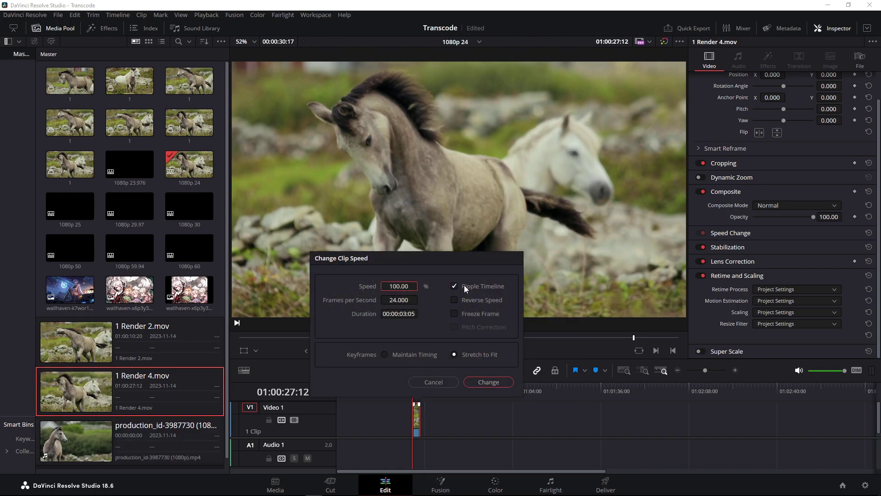
double_click(399, 286)
type("20")
key("Return")
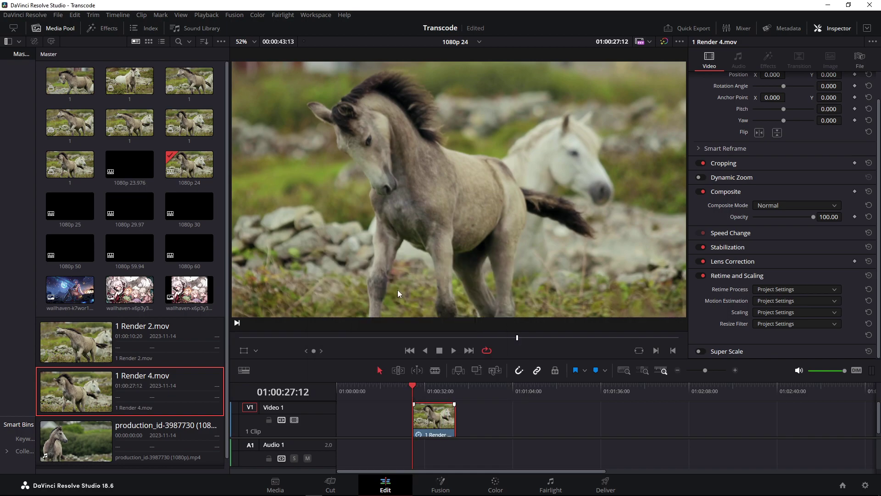
Set Optical Flow retiming, Speed Warp estimation, Fill scaling and a Sharper resize filter
left_click(801, 291)
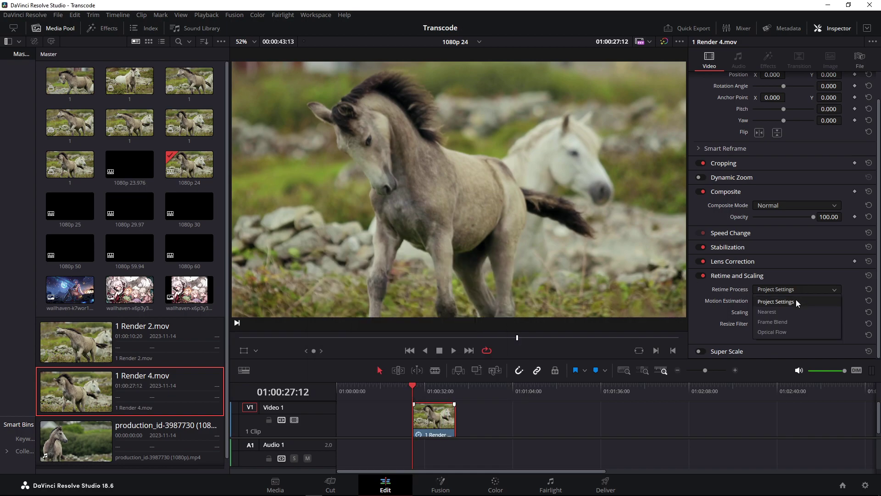
left_click(784, 327)
left_click(784, 300)
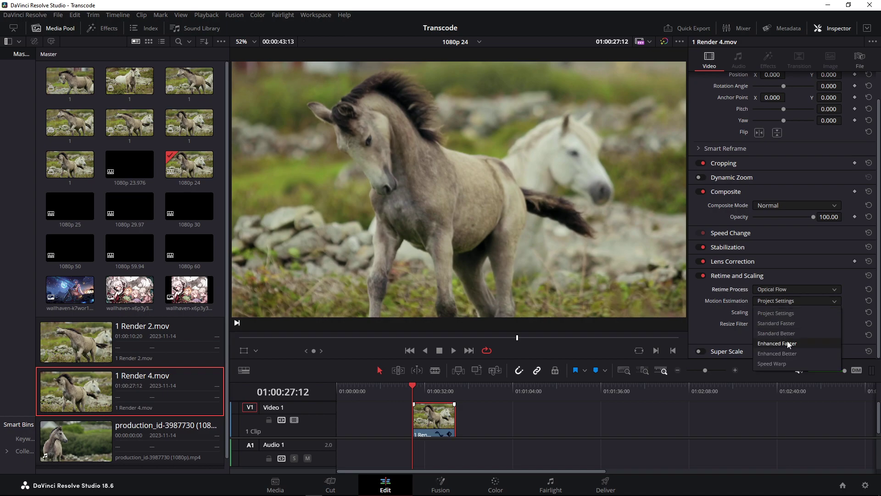
left_click(787, 363)
left_click(789, 313)
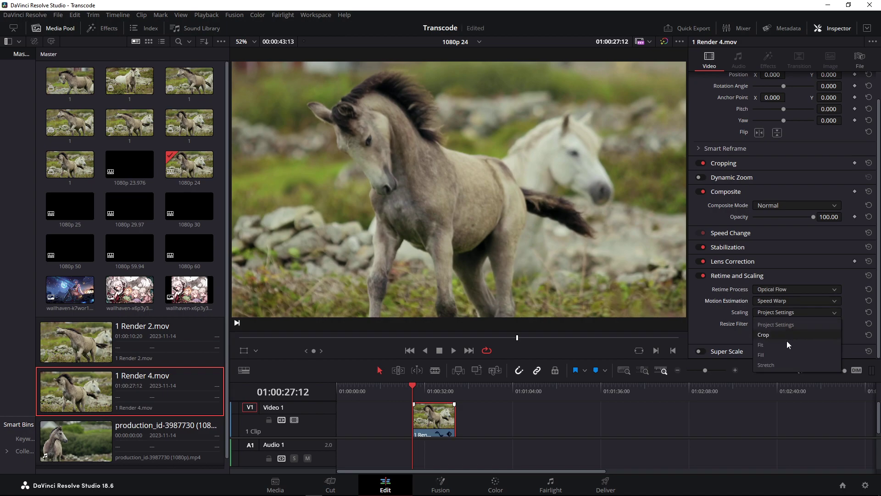
left_click(783, 353)
left_click(785, 325)
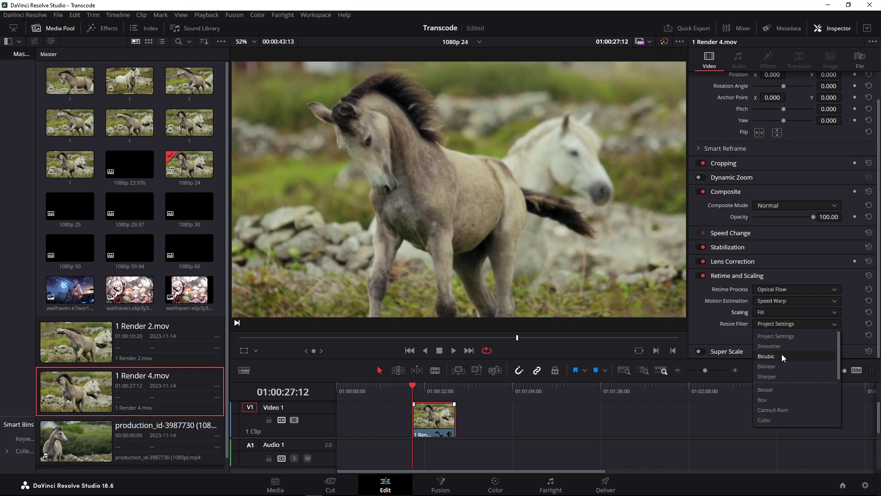
left_click(779, 375)
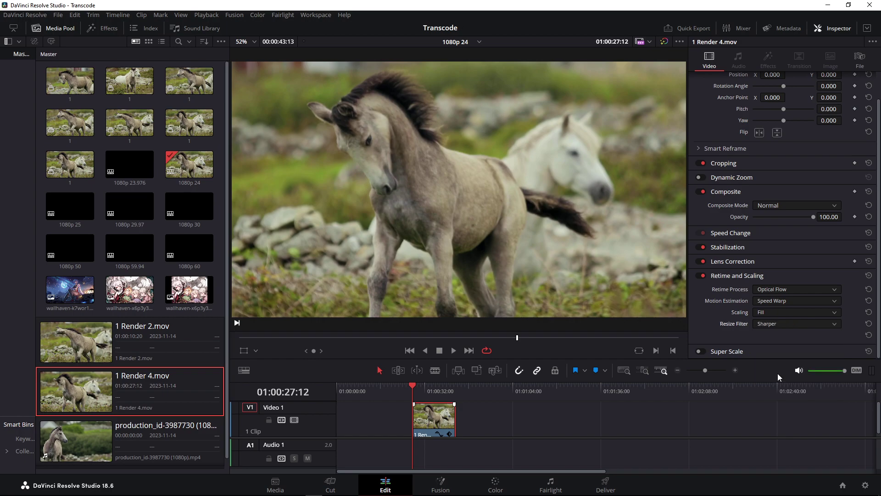
Render the 20% Speed Warp clip in place as 1 Render 4.mov Render 1.mov
right_click(426, 423)
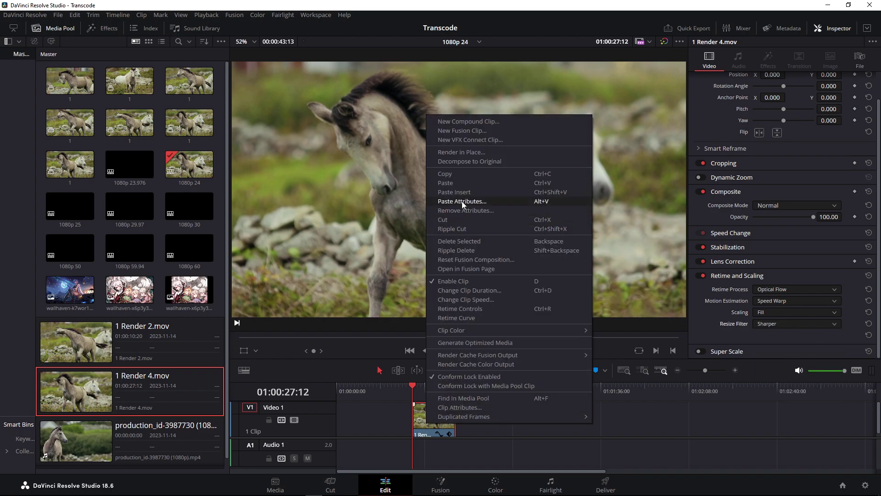
left_click(480, 151)
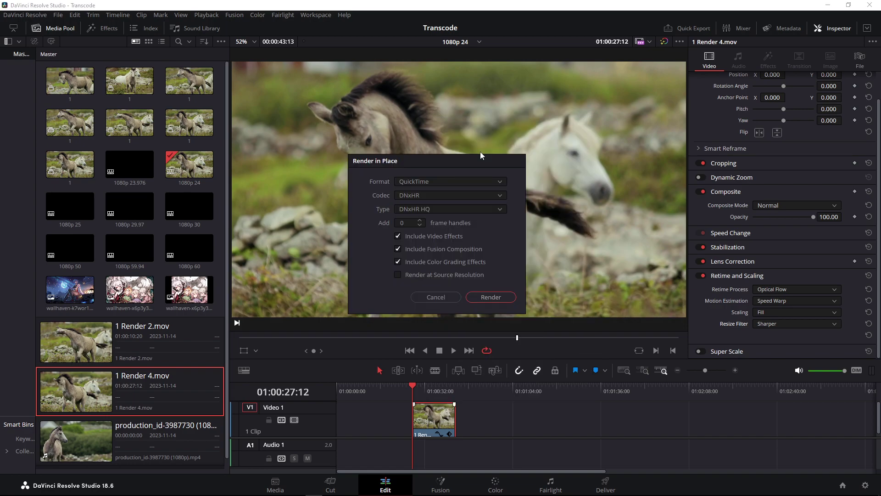
left_click(488, 297)
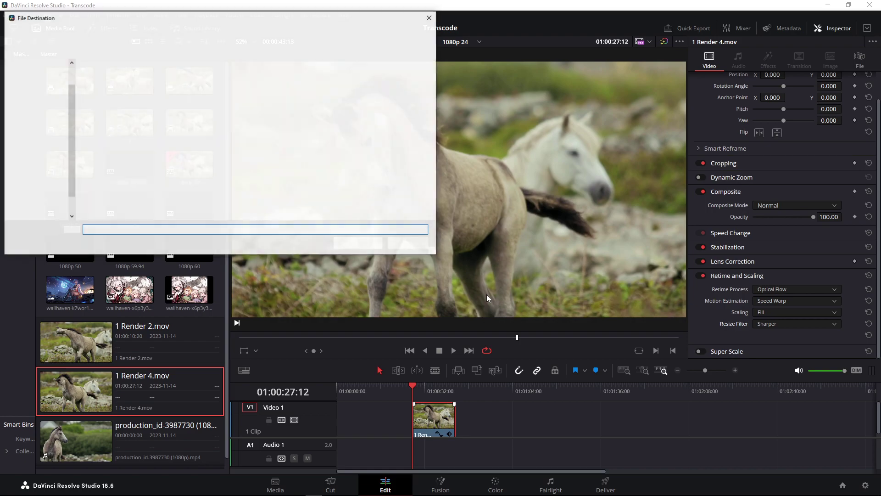
left_click(364, 243)
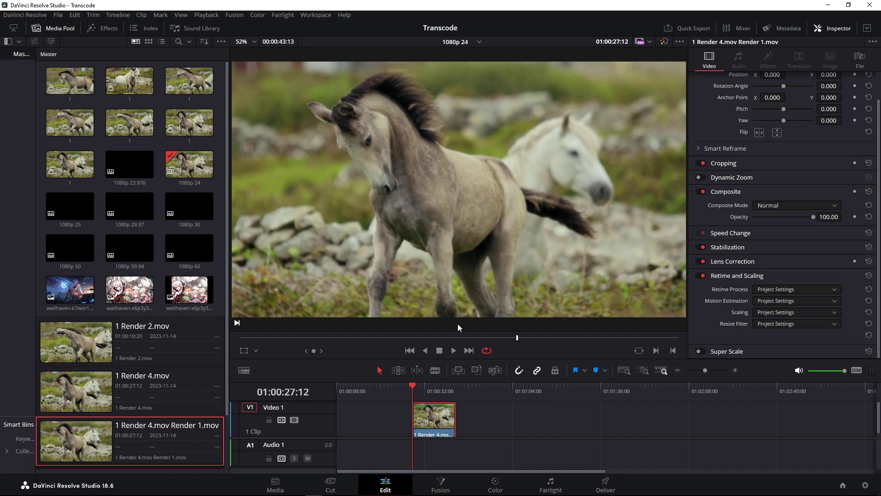
Play 1 Render 4.mov Render 1.mov in an enlarged viewer, then rewind to its start
left_click(456, 349)
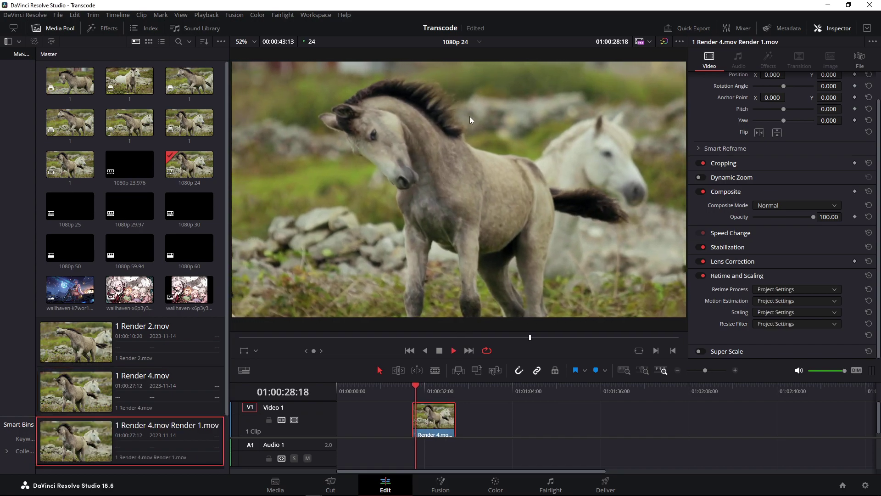
left_click(54, 28)
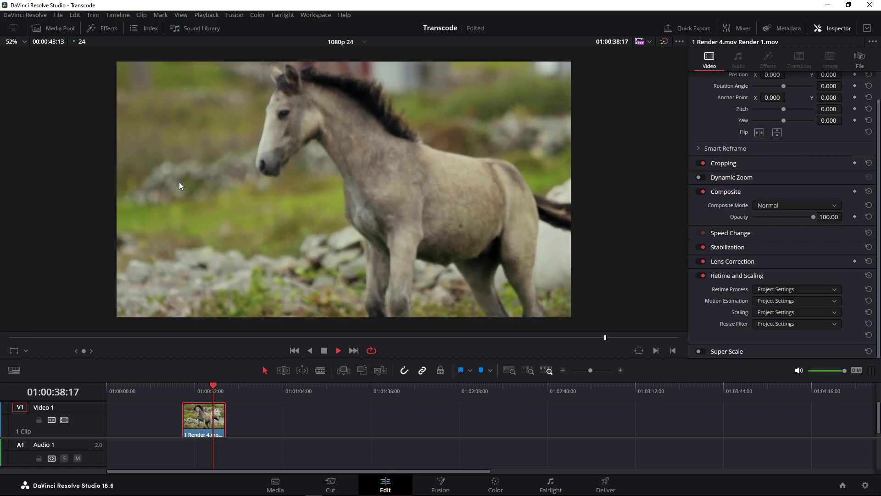
left_click(324, 351)
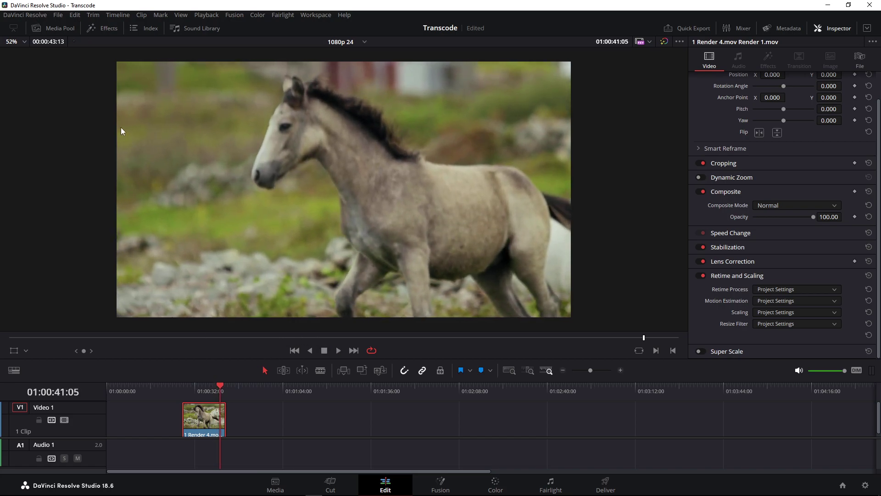
left_click(190, 391)
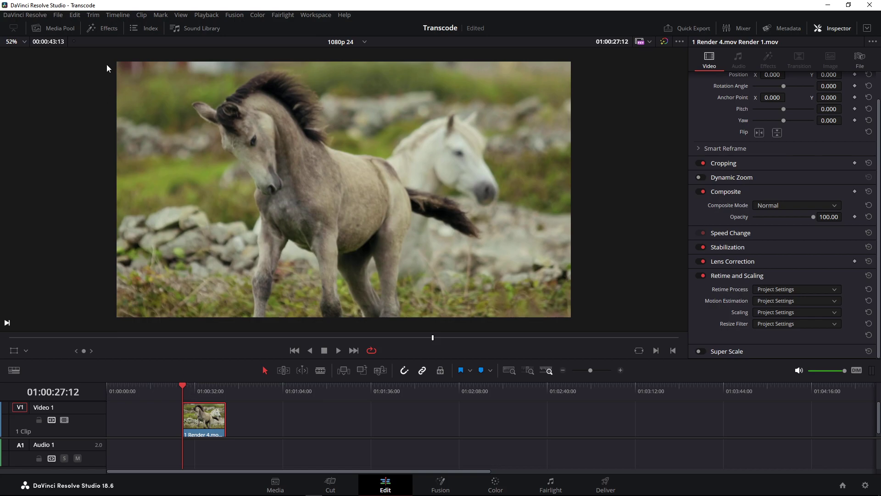
left_click(70, 28)
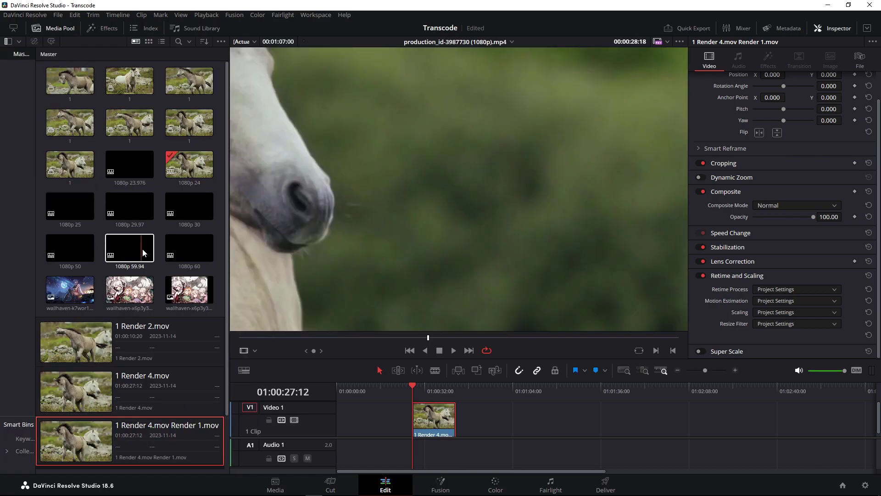
Open the 1080p 60 timeline and append 1 Render 4.mov Render 1.mov to it
double_click(193, 253)
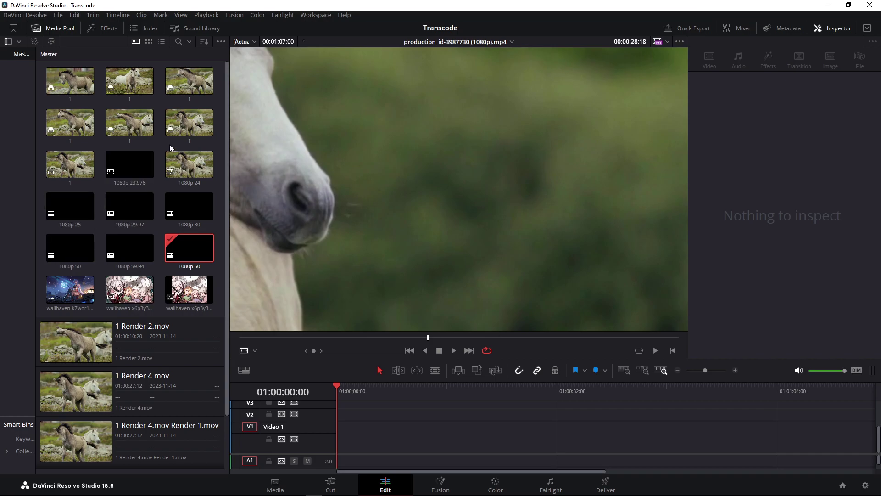
double_click(189, 159)
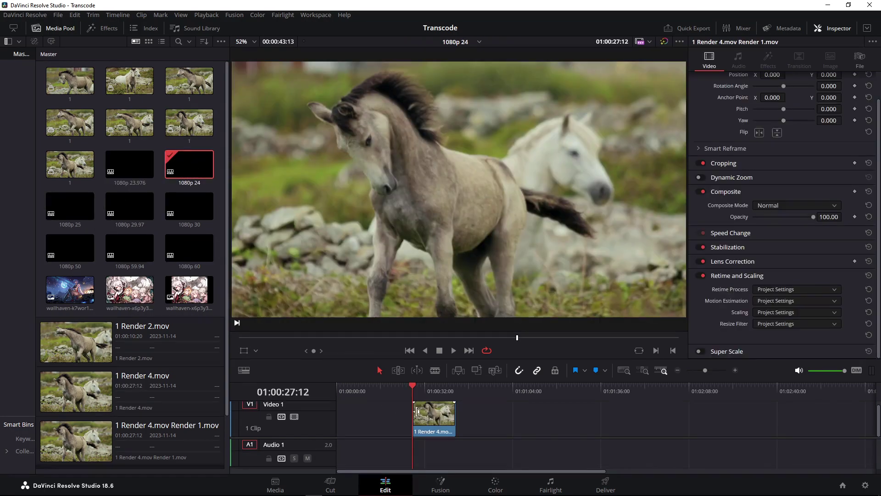
double_click(181, 247)
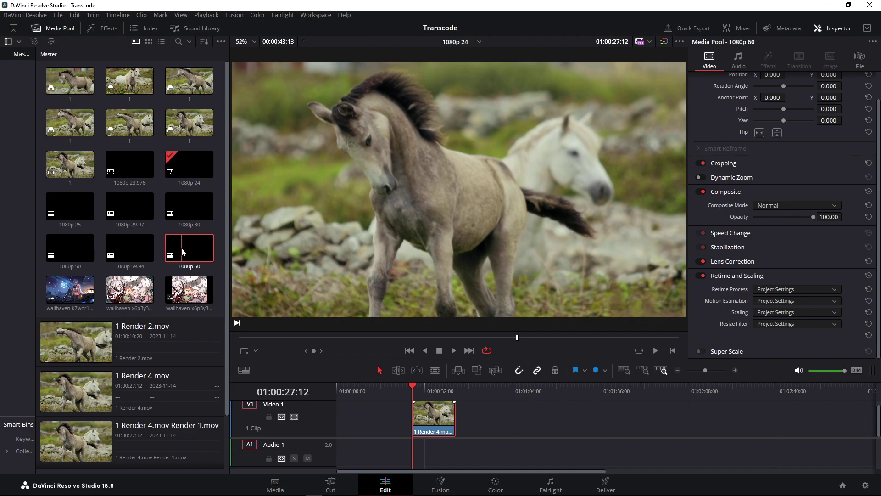
left_click(417, 403)
key("F9")
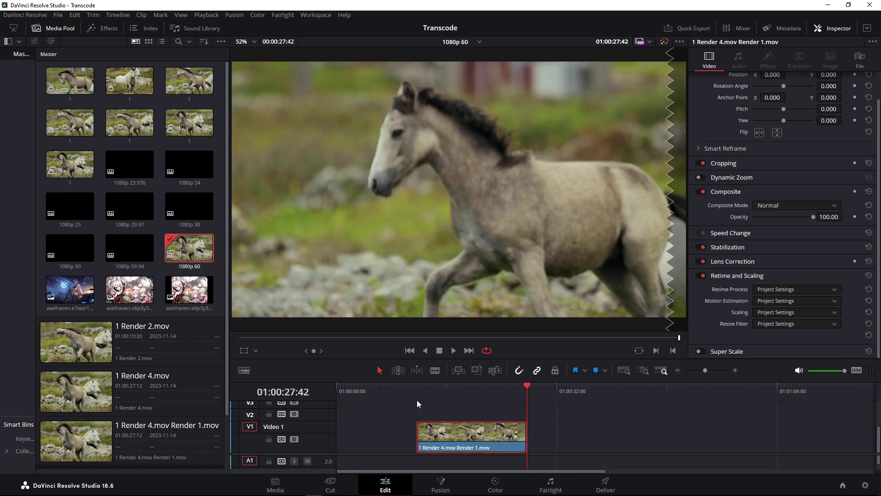
Play the rendered clip on the 60 fps timeline with the media pool hidden
key("space")
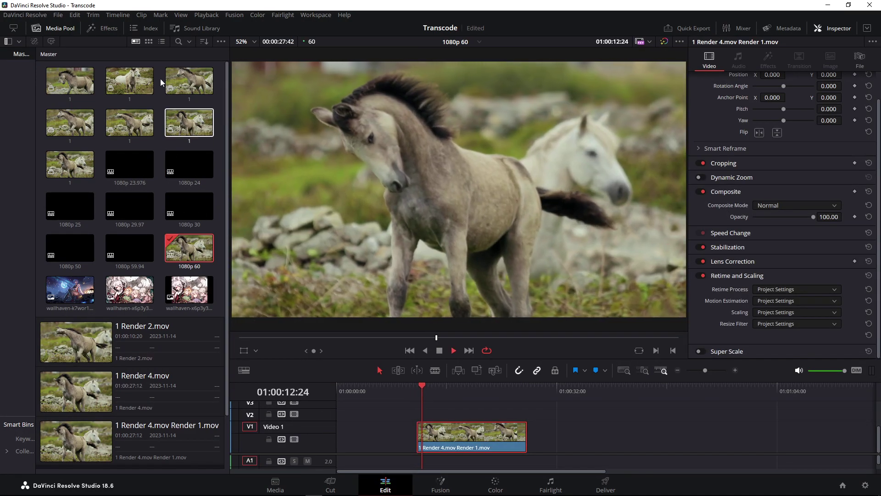
left_click(161, 78)
left_click(55, 28)
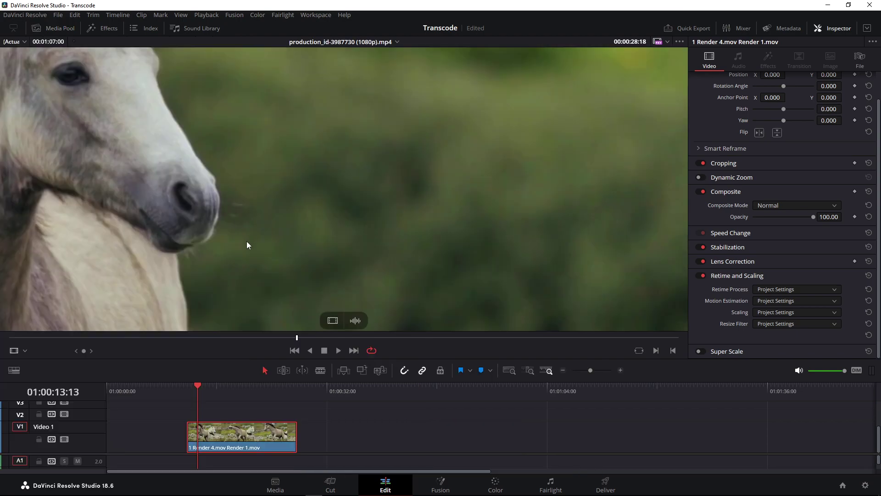
left_click(193, 389)
key("space")
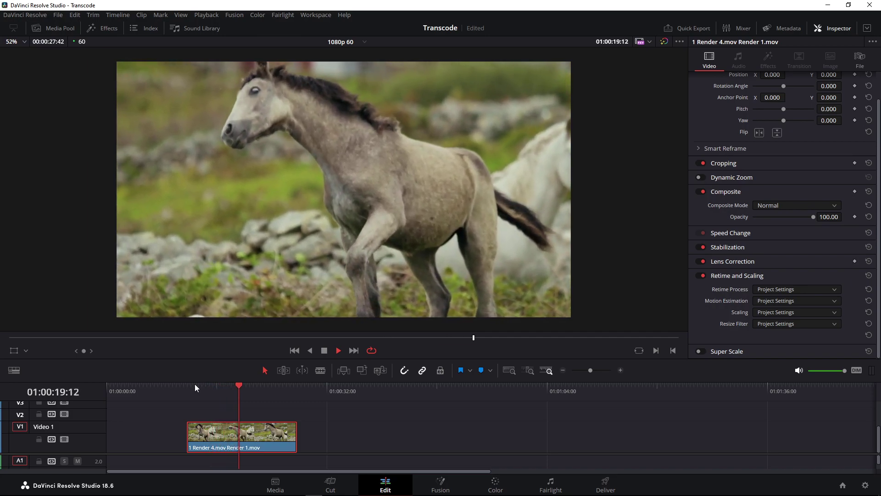
key("space")
Raise the rendered clip's speed so it runs half its former length
right_click(253, 434)
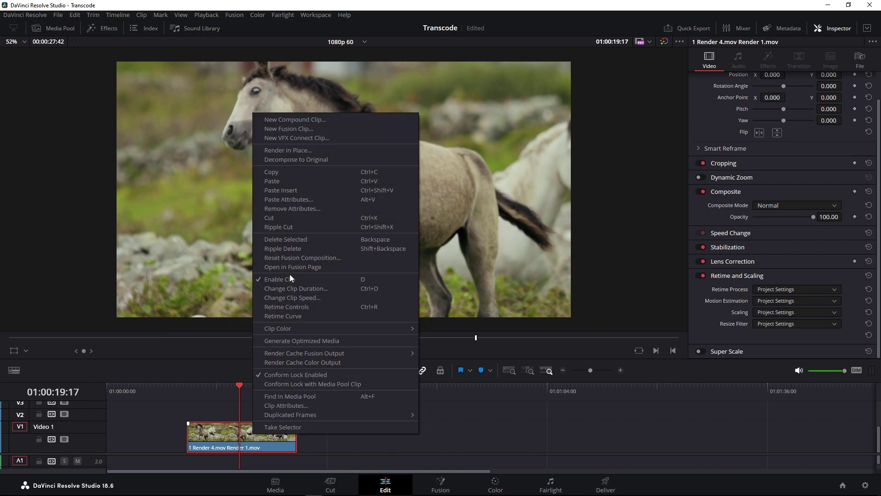
left_click(323, 299)
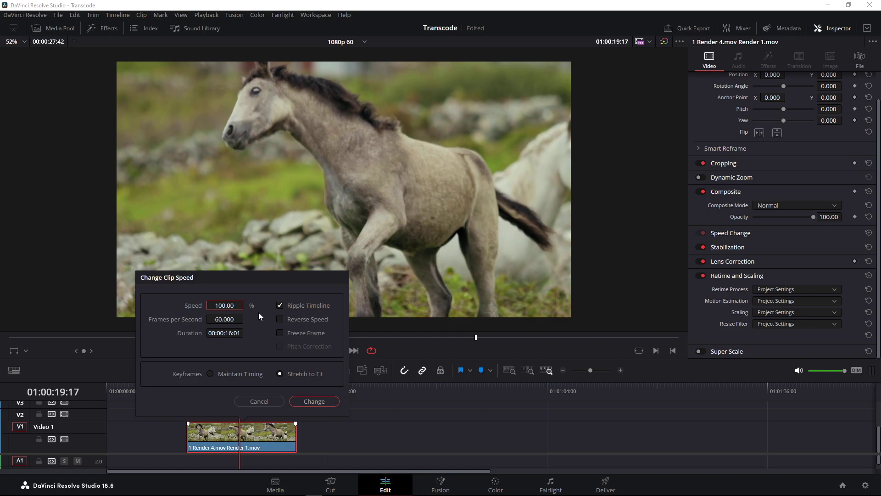
double_click(229, 305)
type("2")
key("Return")
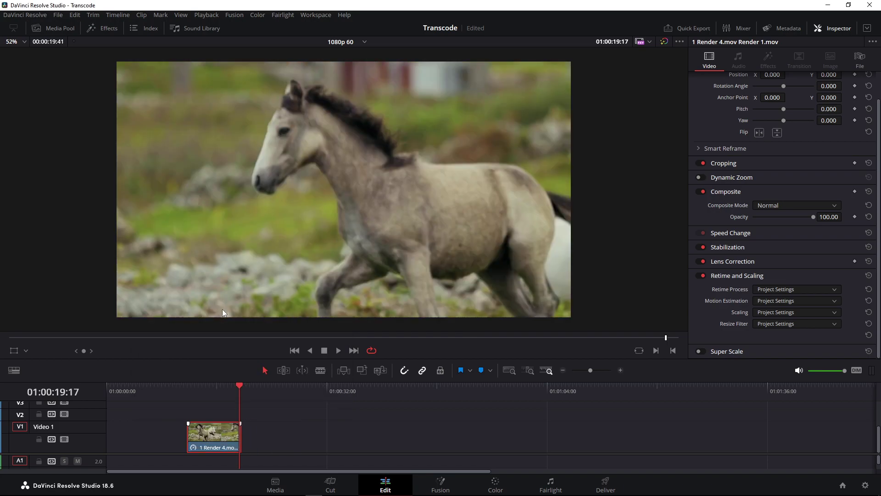
Play the sped-up clip twice from its start, then bring back the media pool
left_click(188, 392)
key("space")
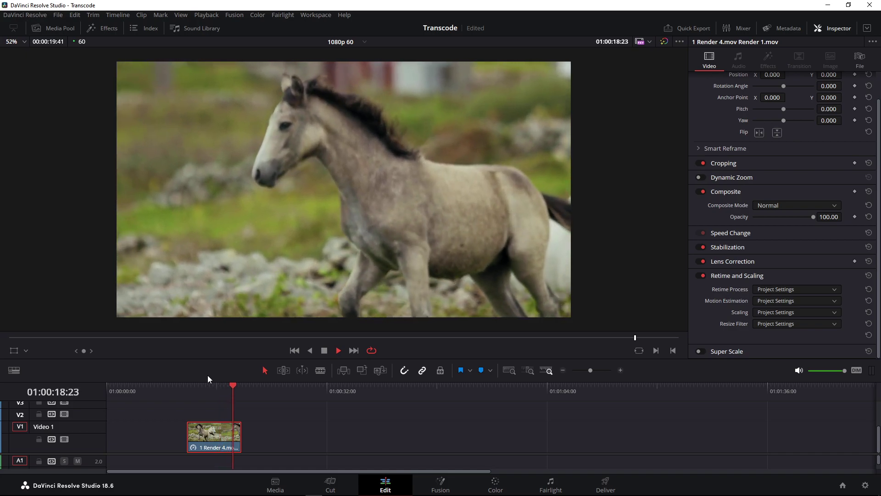
key("space")
left_click(195, 393)
key("space")
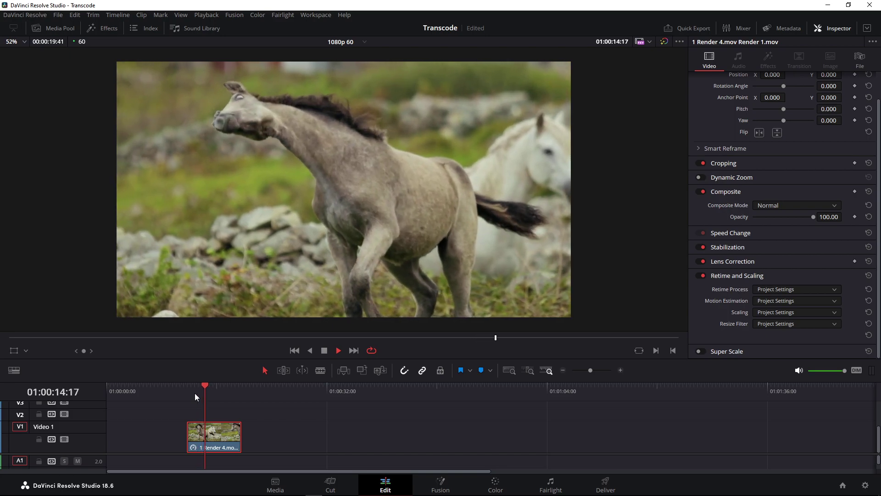
key("space")
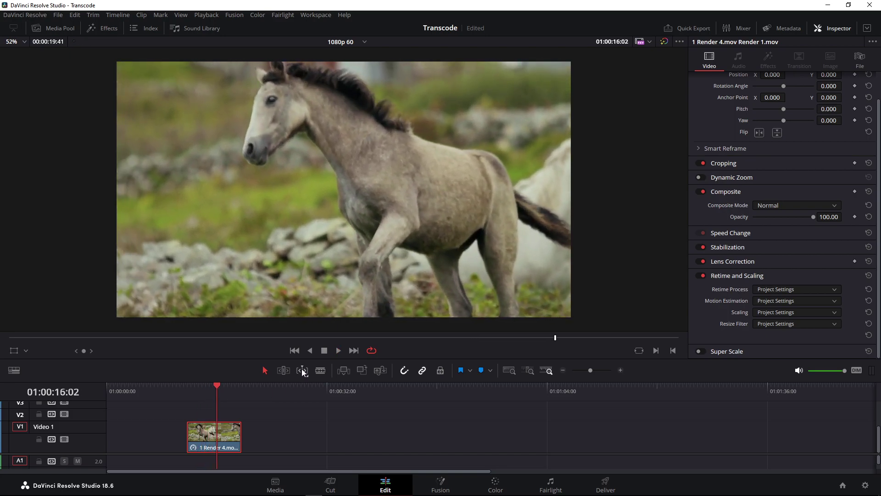
left_click(70, 30)
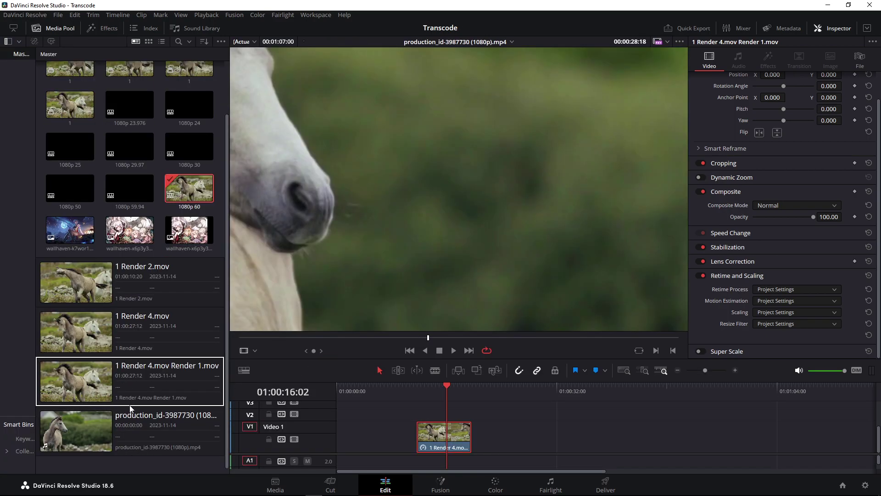
Place the original production_id clip after the rendered clip and delete its unlinked audio
left_click_drag(329, 420, 597, 434)
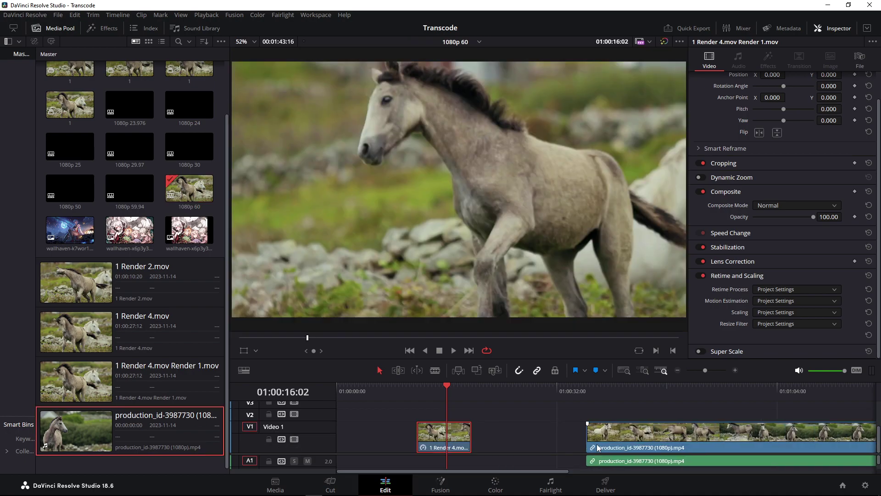
right_click(623, 440)
left_click(638, 436)
left_click(627, 461)
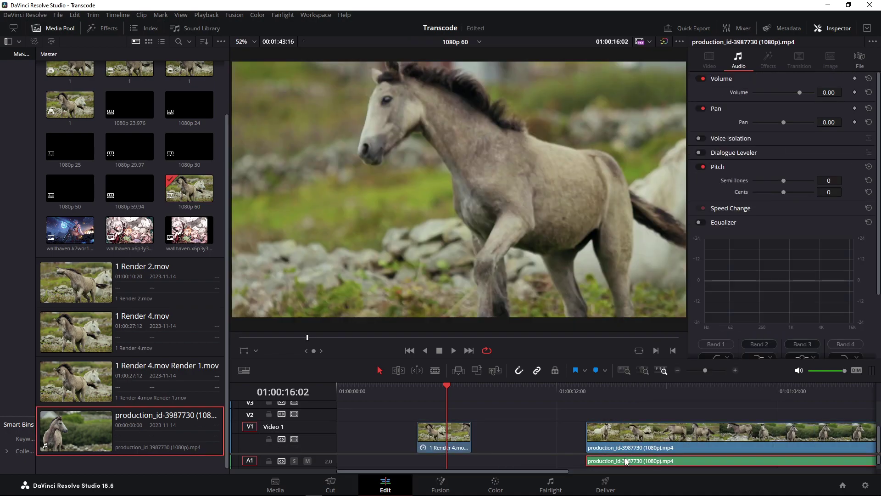
key("BackSpace")
Cut away the original clip's opening up to where the matching action begins
left_click(592, 396)
key("space")
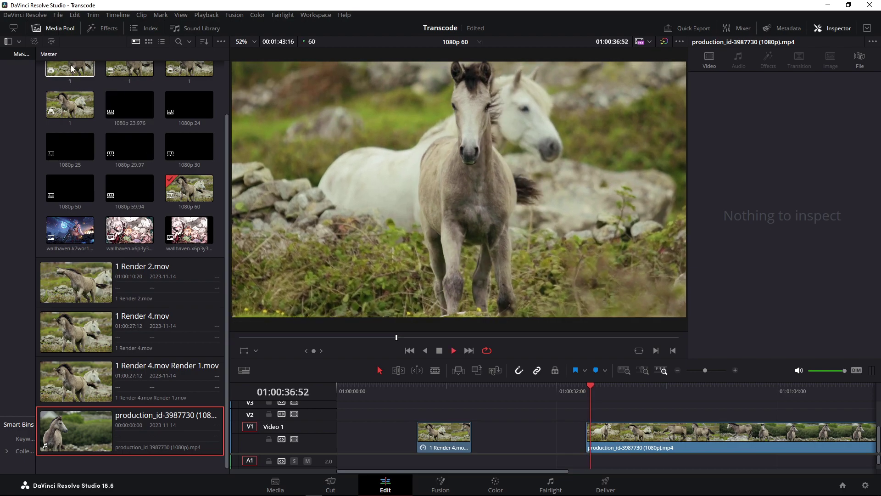
left_click(61, 29)
left_click(385, 394)
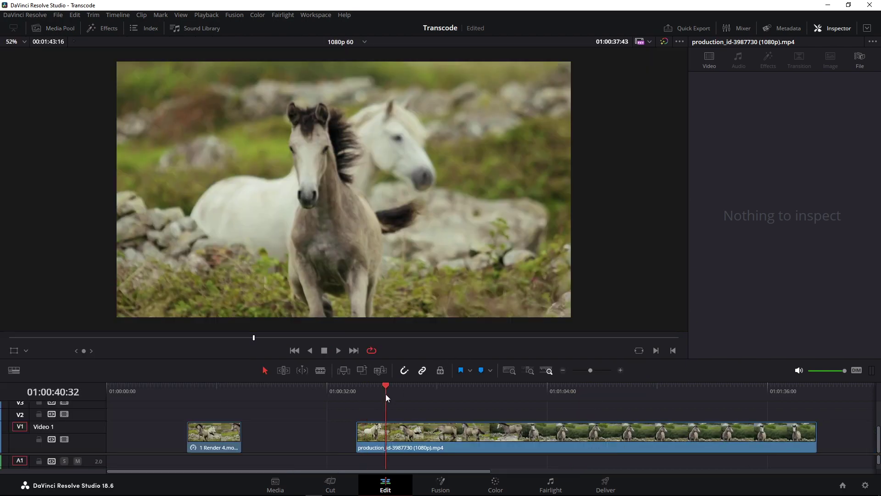
left_click(375, 392)
key("space")
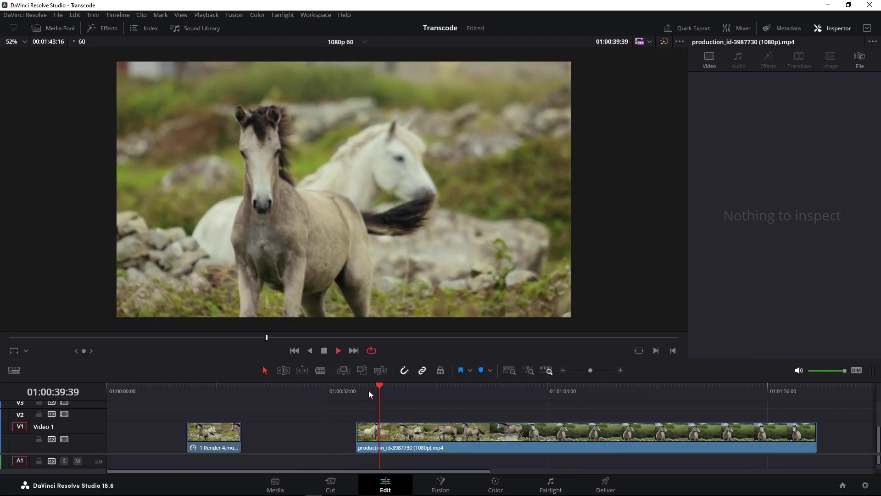
key("space")
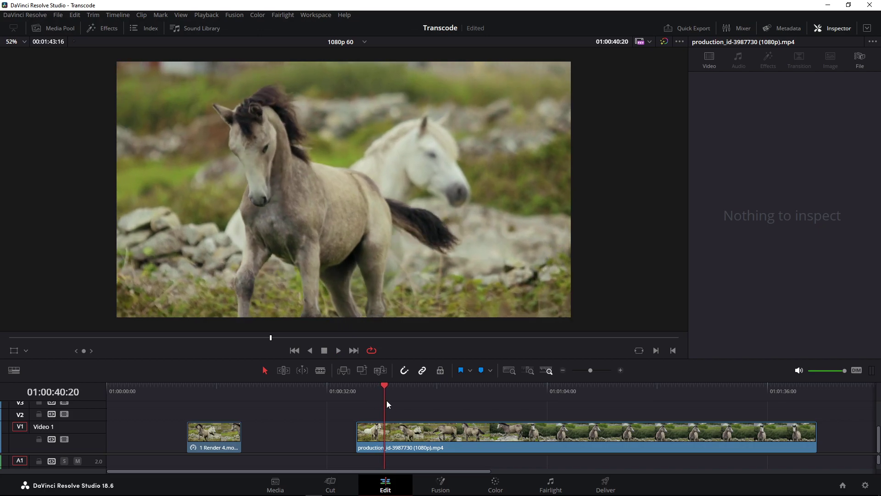
key("ctrl+b")
left_click(376, 447)
key("Delete")
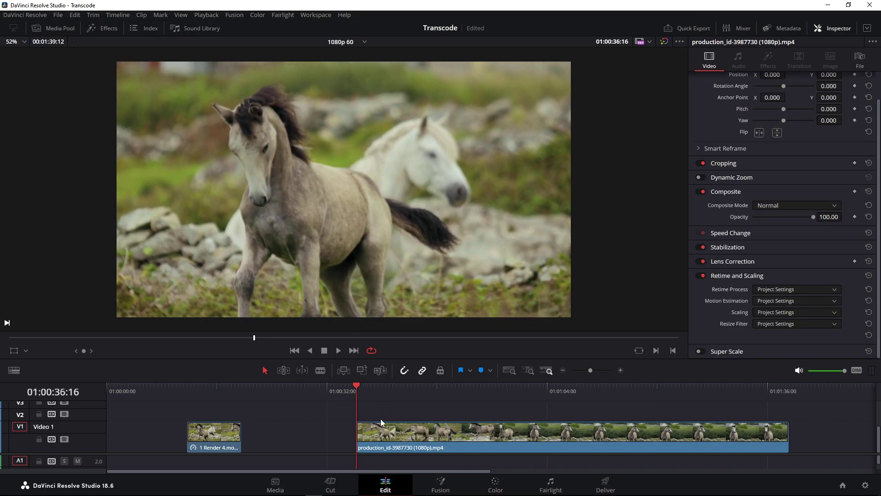
Trim off everything after the action and play the trimmed clip against the rendered one
key("space")
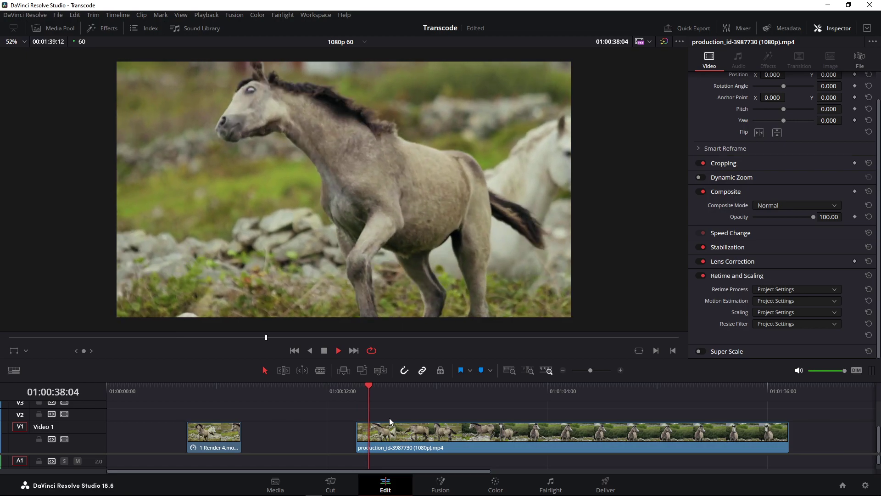
key("space")
key("ctrl+b")
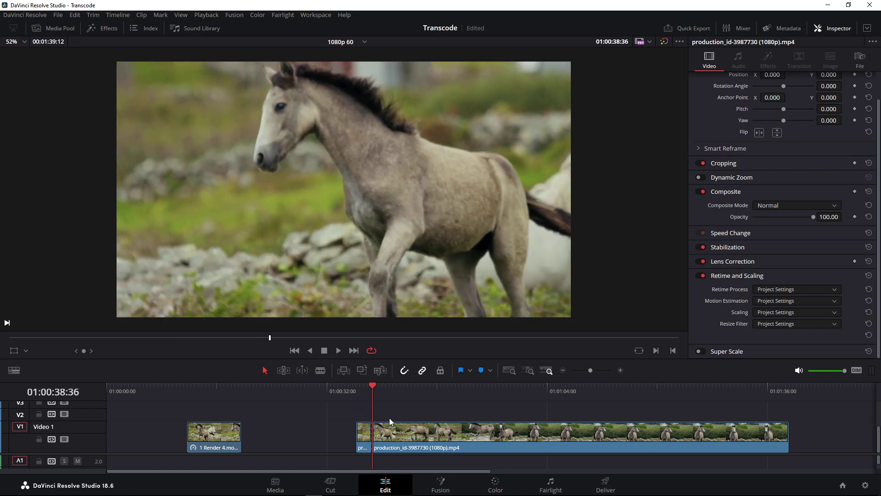
key("Delete")
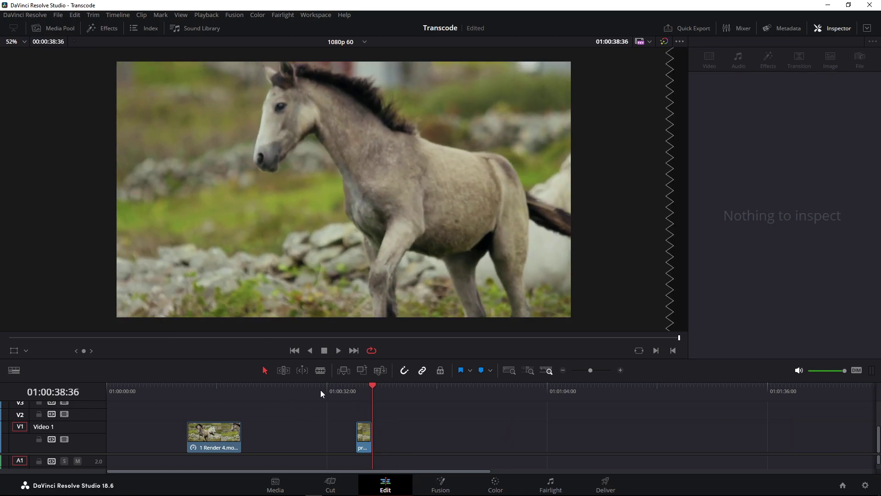
left_click(355, 390)
key("space")
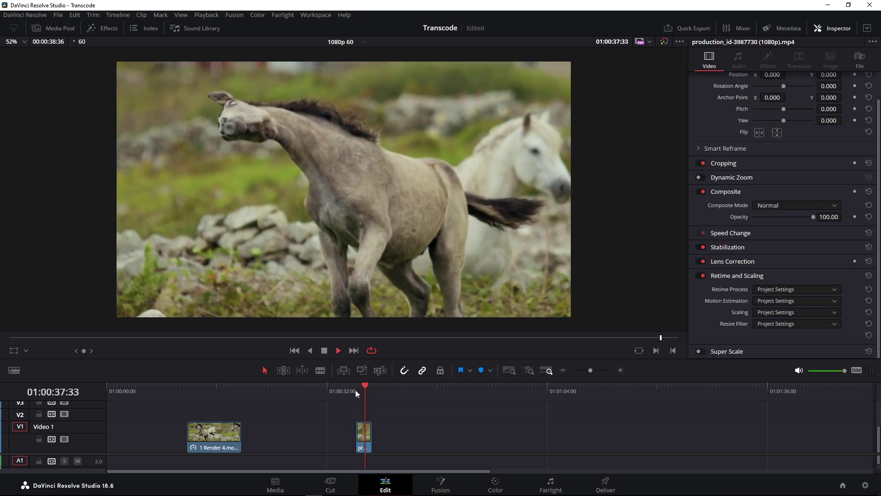
left_click(194, 392)
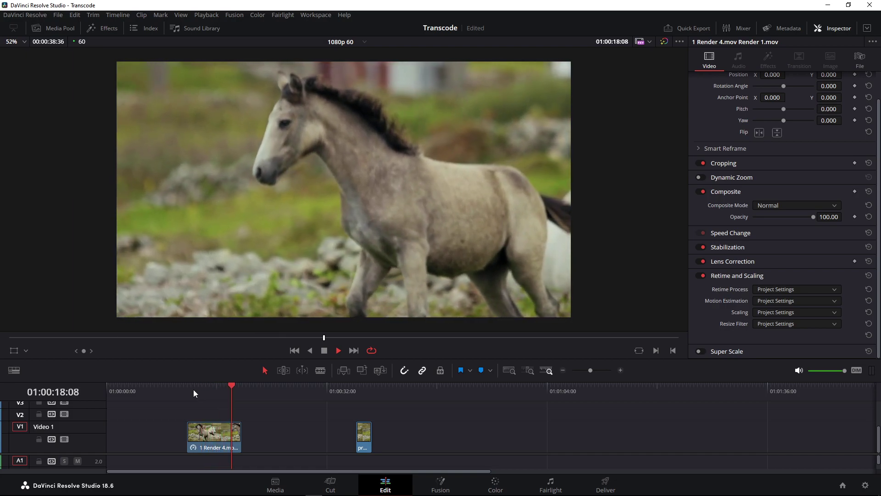
key("space")
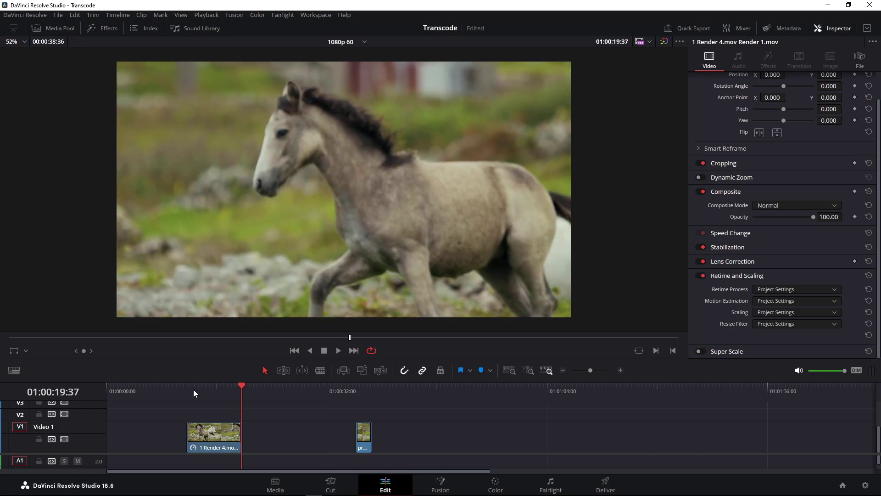